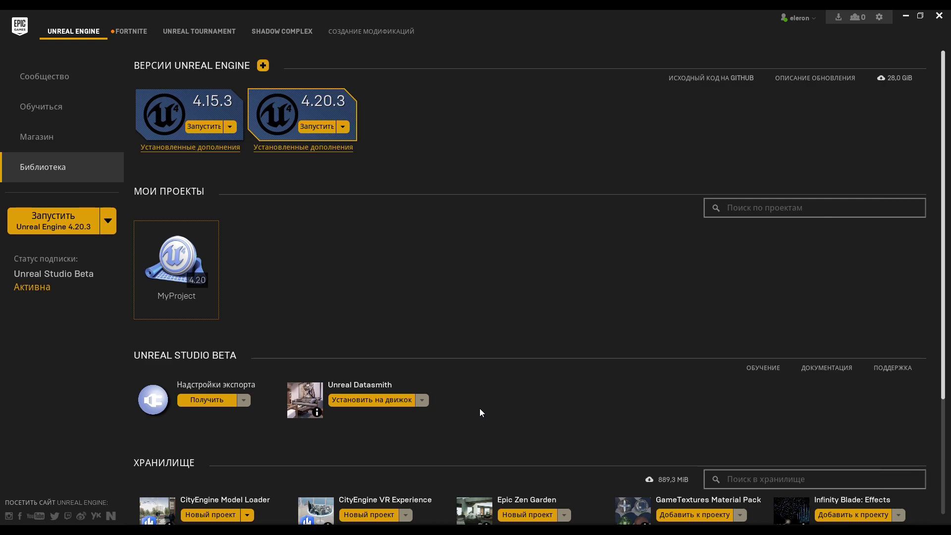
- Launch Unreal Engine 4.20.3 and create a Blank Unreal Studio project named TEst
left_click(317, 130)
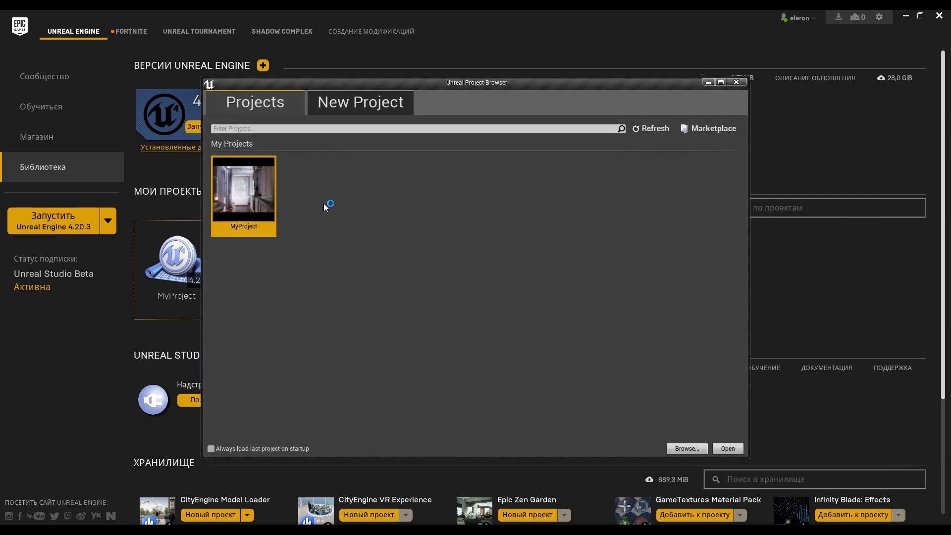
left_click(333, 106)
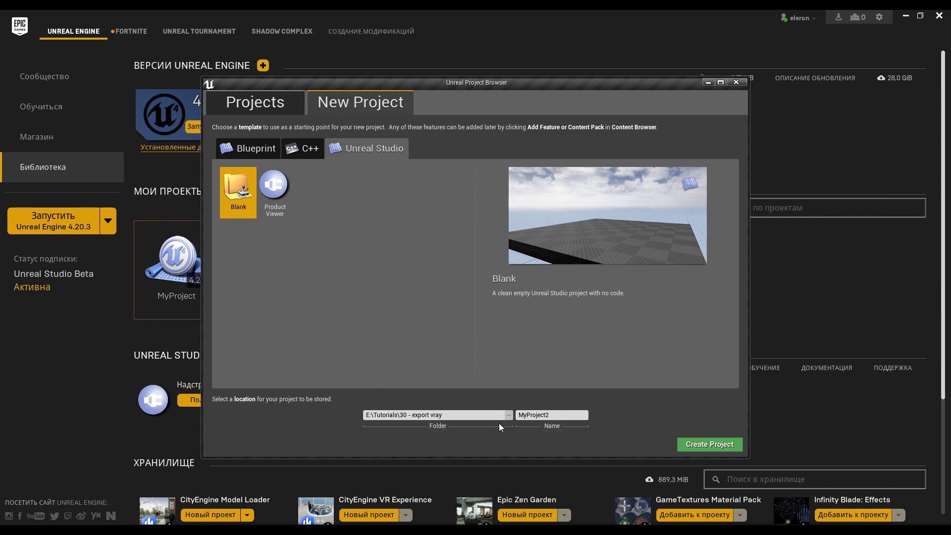
double_click(550, 416)
type("TEst")
left_click(690, 444)
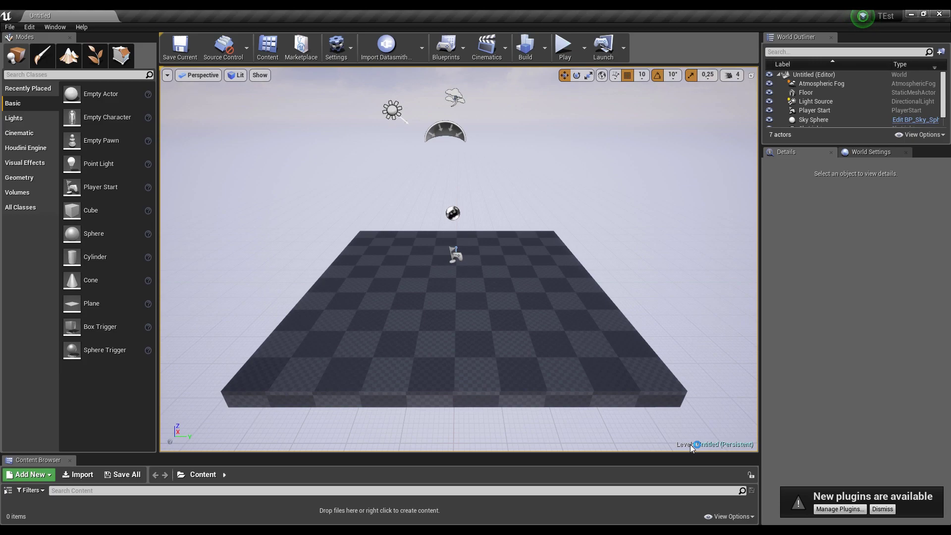
- Check that the Unreal Studio Datasmith plugins are enabled, then close the Plugins window
left_click(340, 57)
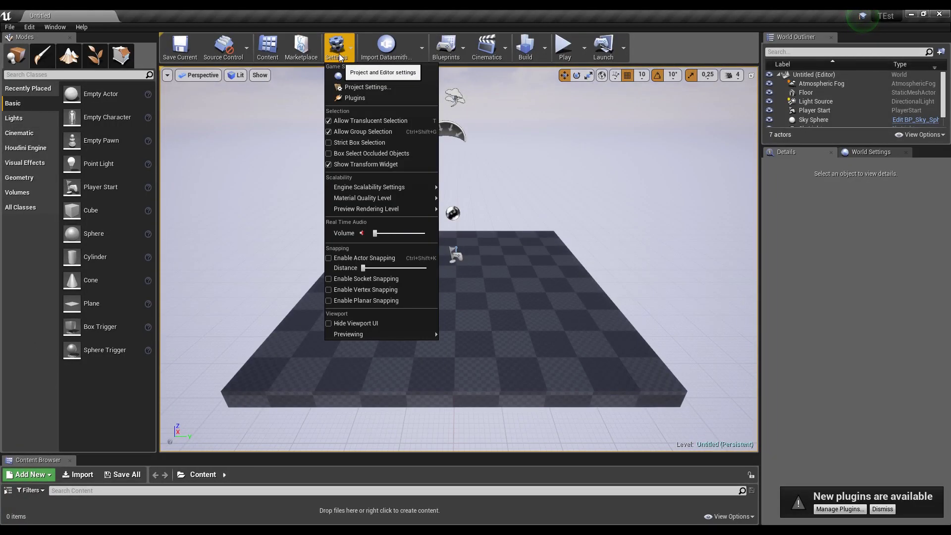
left_click(356, 100)
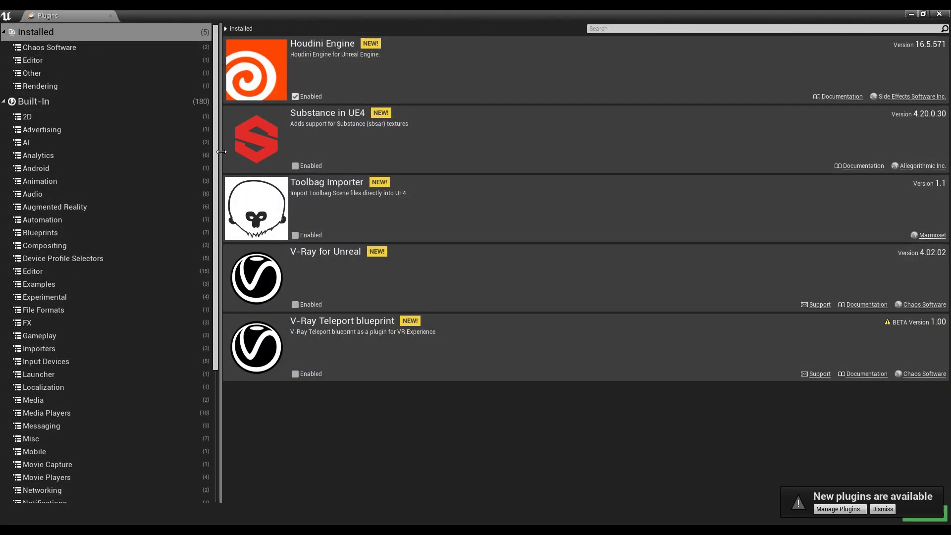
left_click_drag(213, 165, 202, 314)
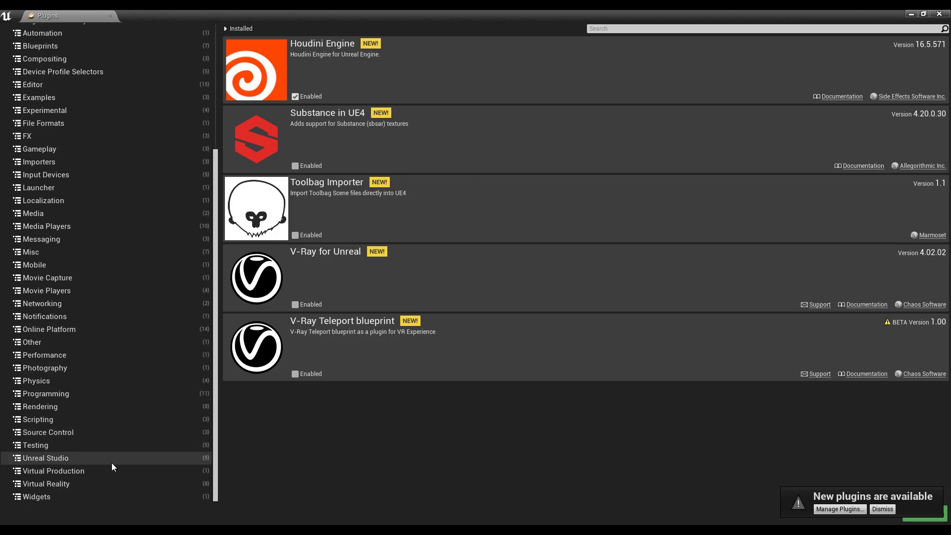
left_click(62, 460)
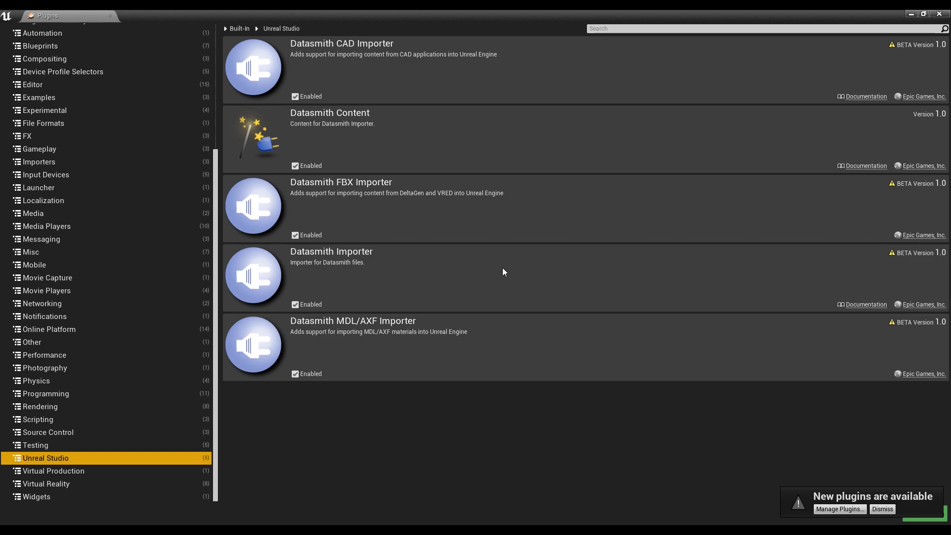
left_click(939, 13)
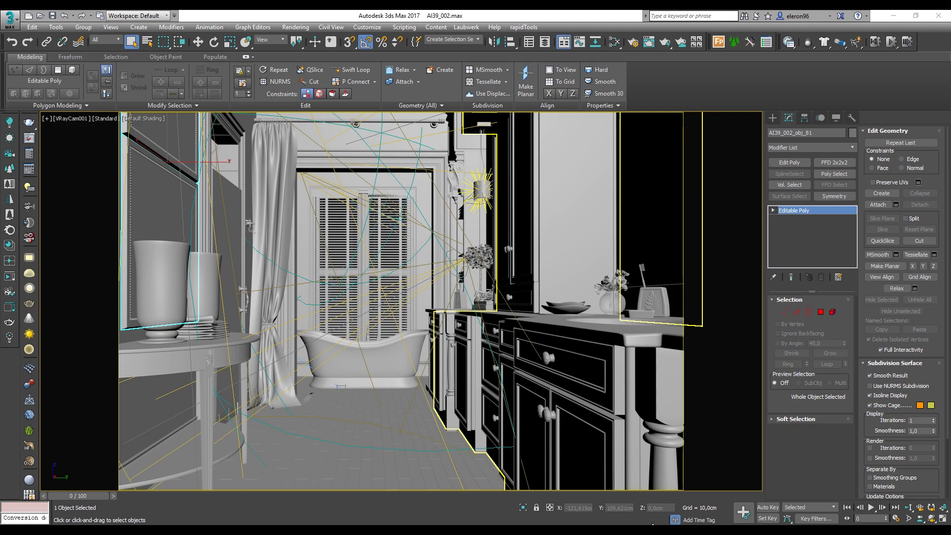
- Start exporting the scene and create a new Test 1 folder as the destination
left_click(13, 24)
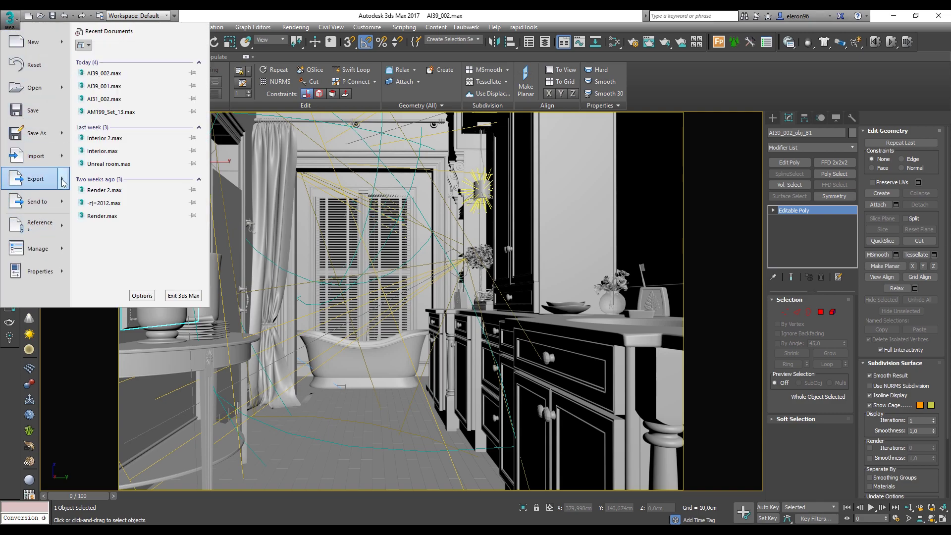
mouse_move(62, 179)
left_click(156, 73)
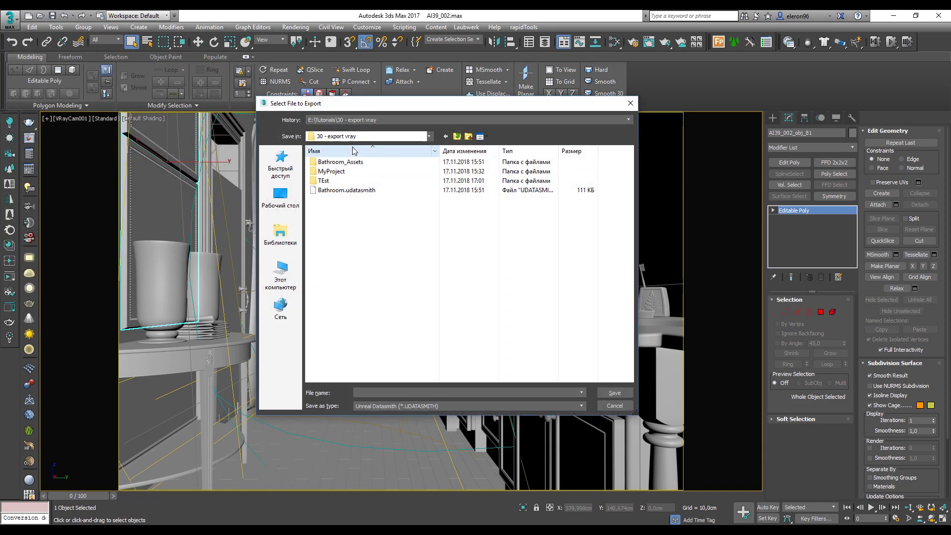
right_click(396, 261)
mouse_move(429, 375)
left_click(561, 375)
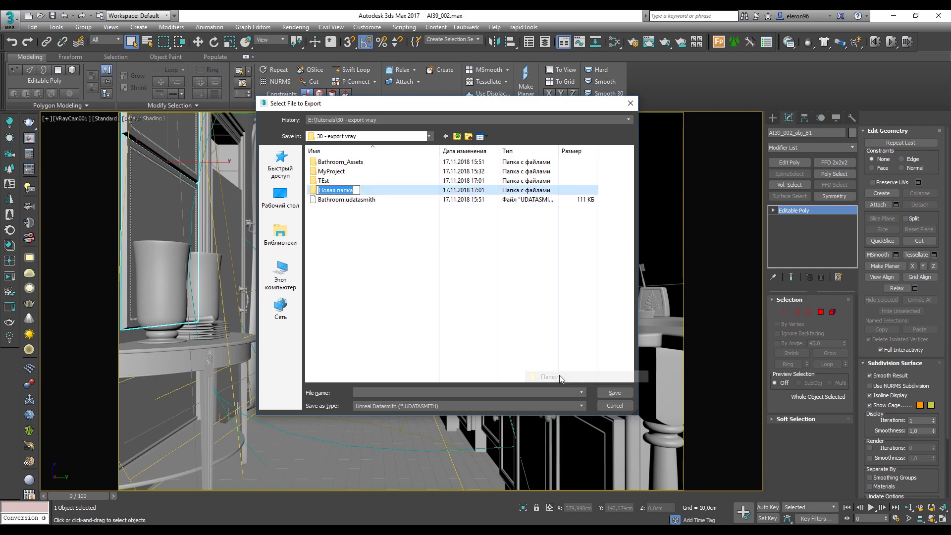
type("Test 1")
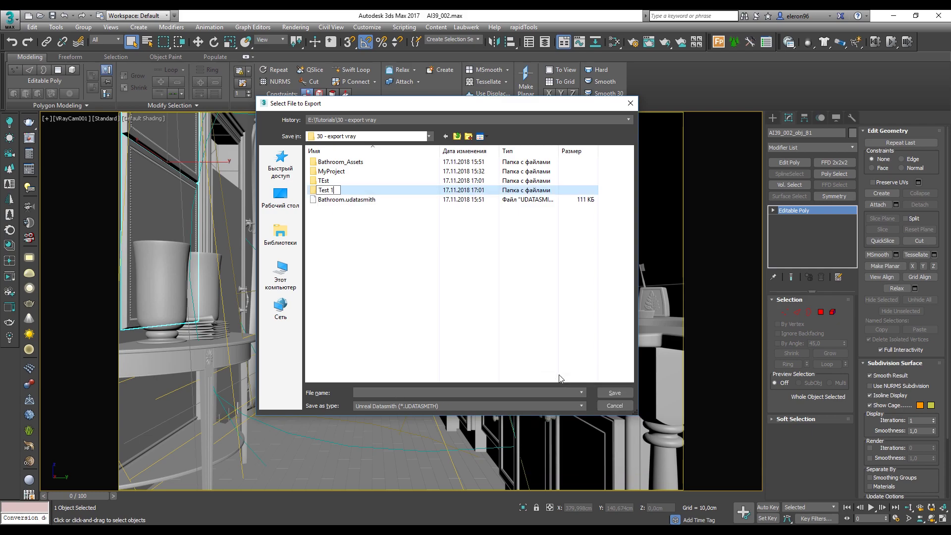
key("Return")
key("Return")
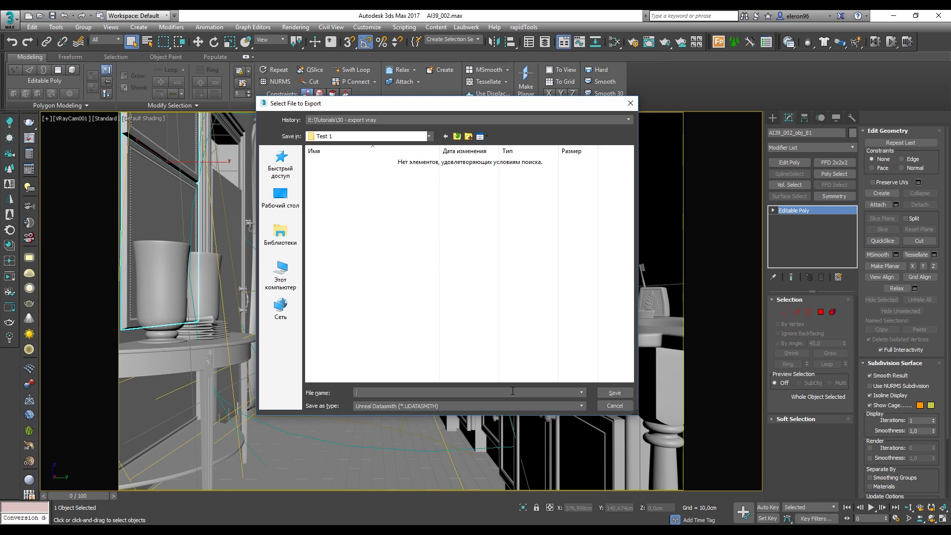
- Save the export as 'Bathroom 2' in Unreal Datasmith format
type("Bathroom 2")
left_click(380, 407)
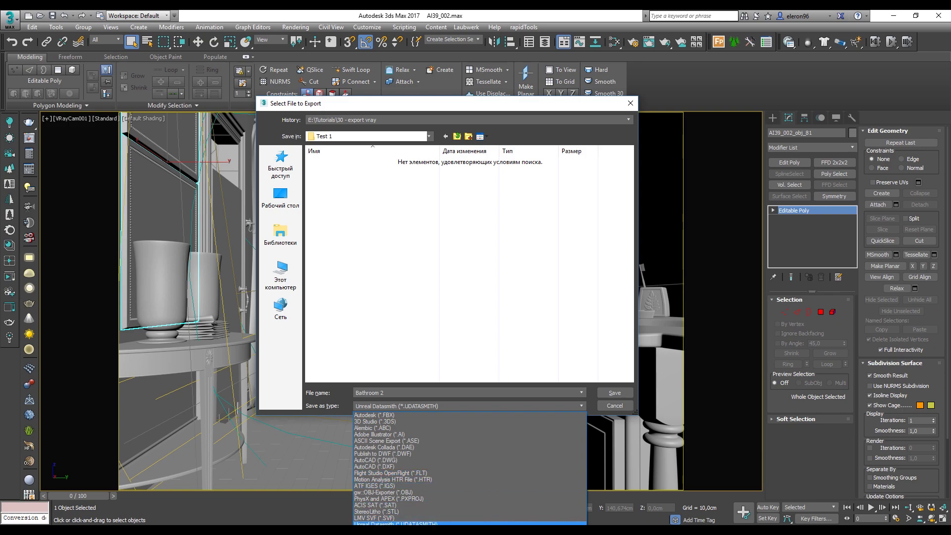
left_click(391, 522)
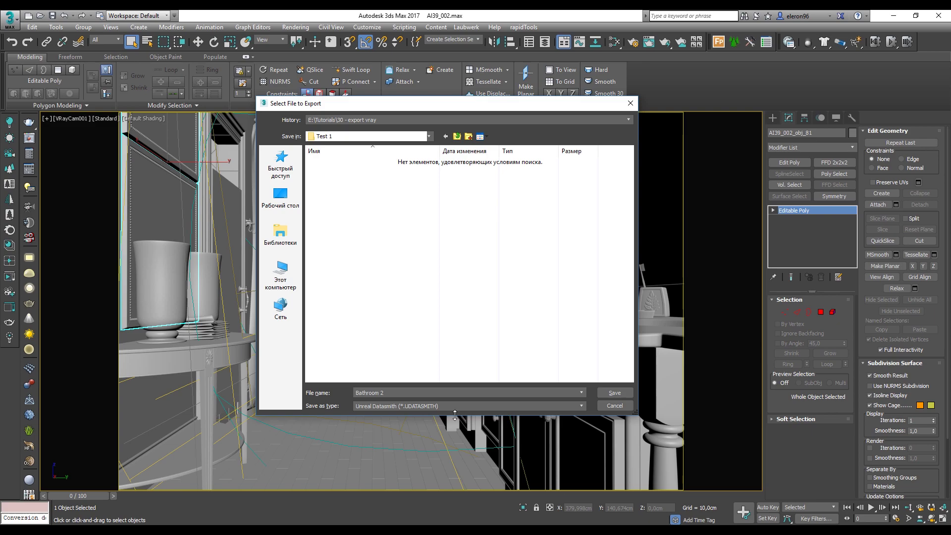
left_click(617, 393)
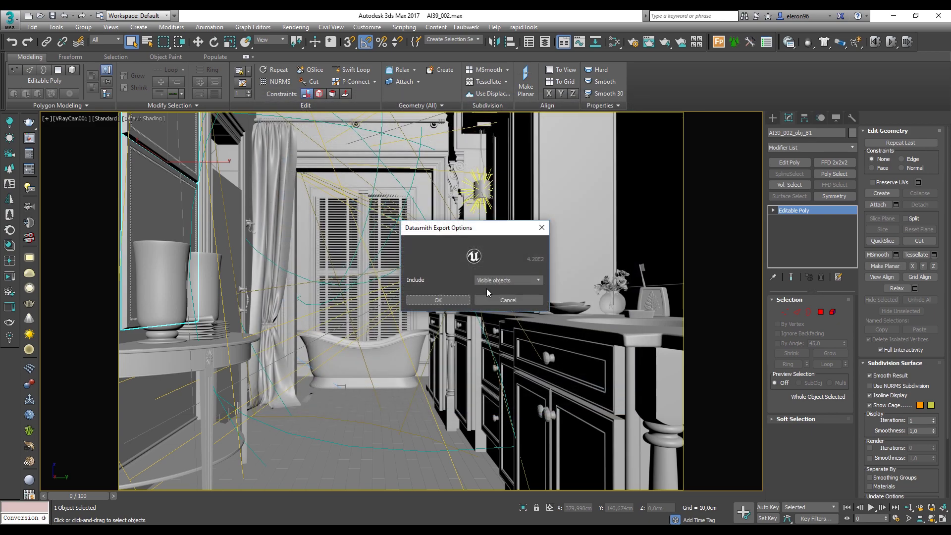
- Export only visible objects to Datasmith and dismiss the output warnings when finished
left_click(512, 284)
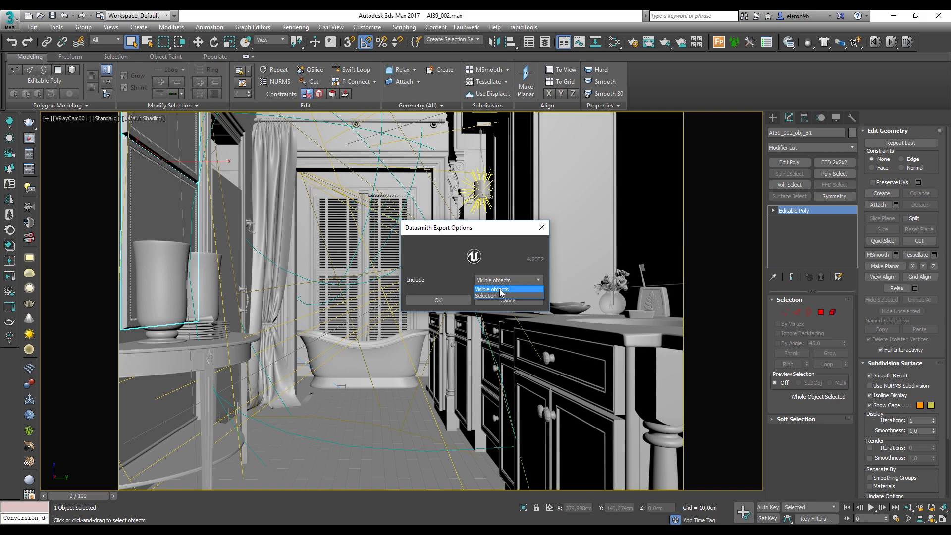
left_click(507, 290)
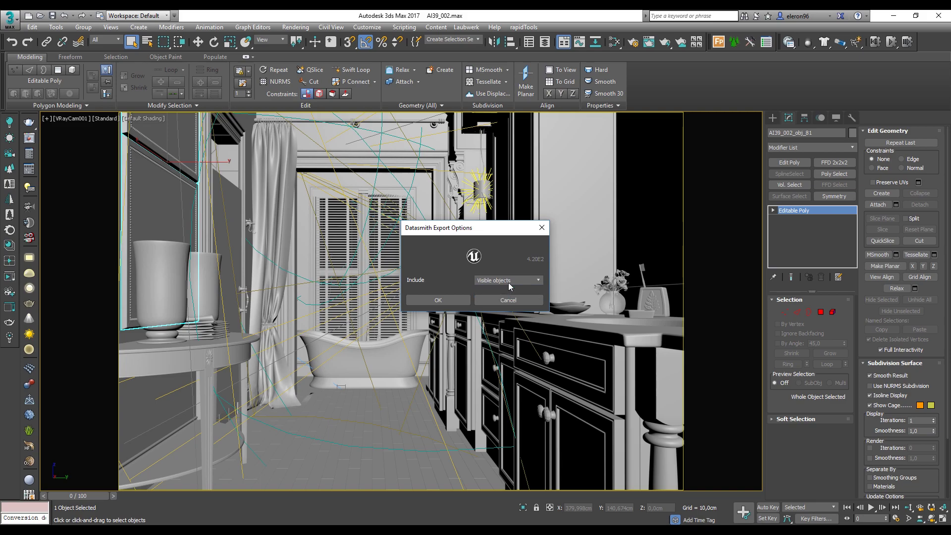
left_click(462, 299)
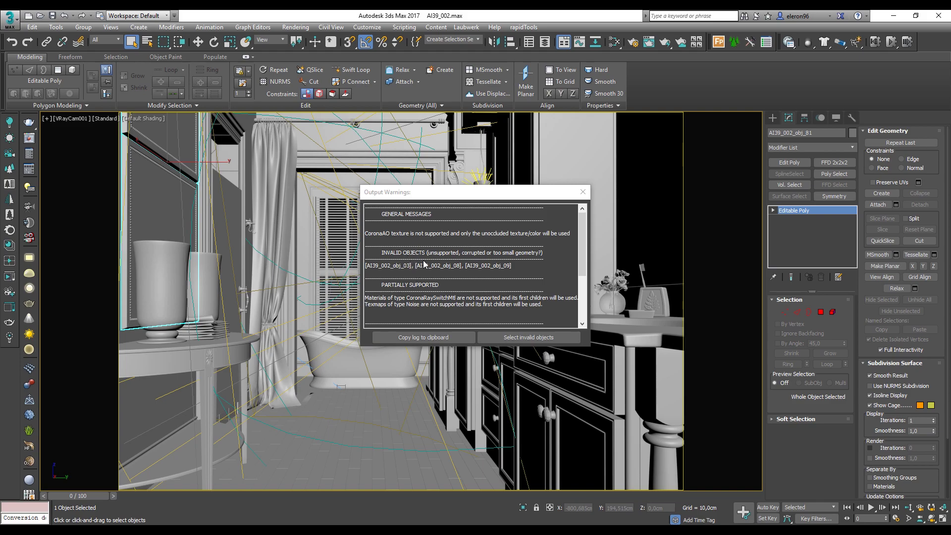
left_click(582, 192)
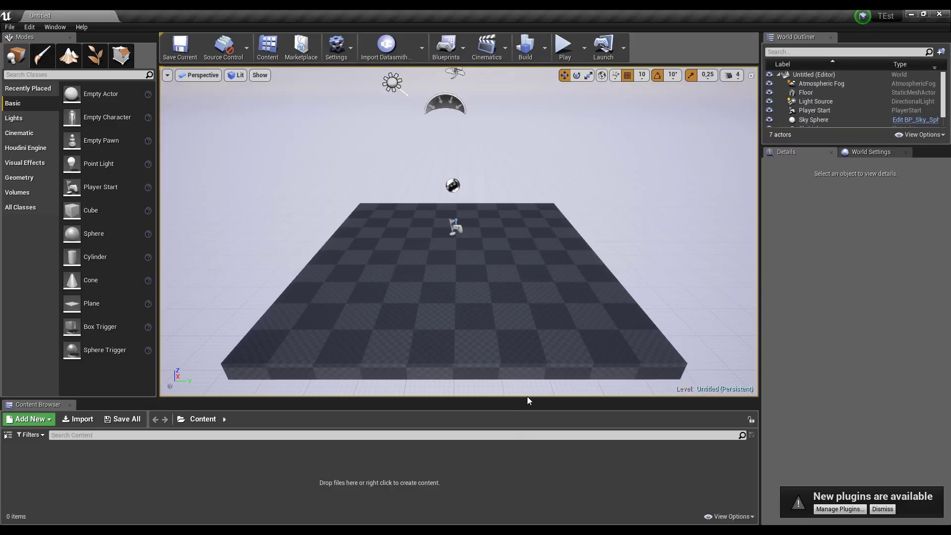
- Pick Bathroom 2.udatasmith from the Test 1 folder for Datasmith import
left_click_drag(525, 395, 542, 376)
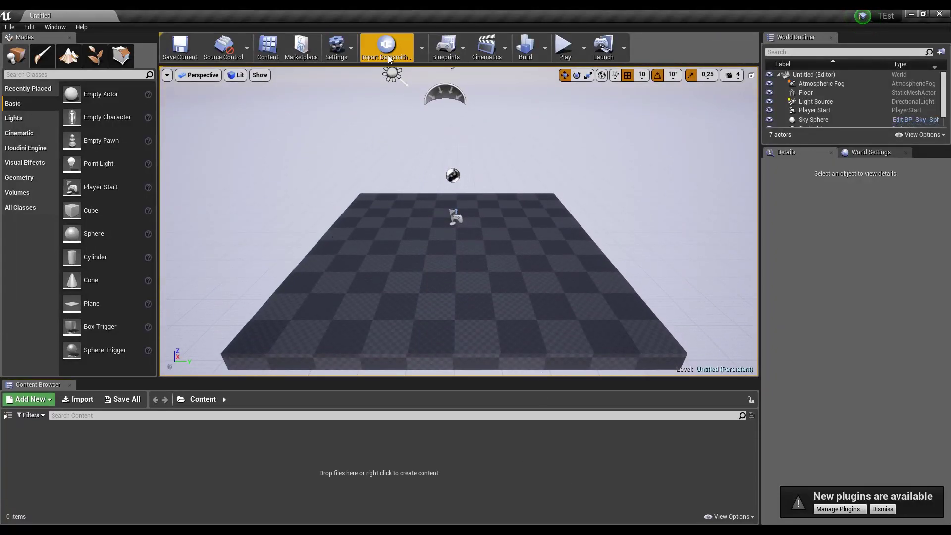
left_click(387, 44)
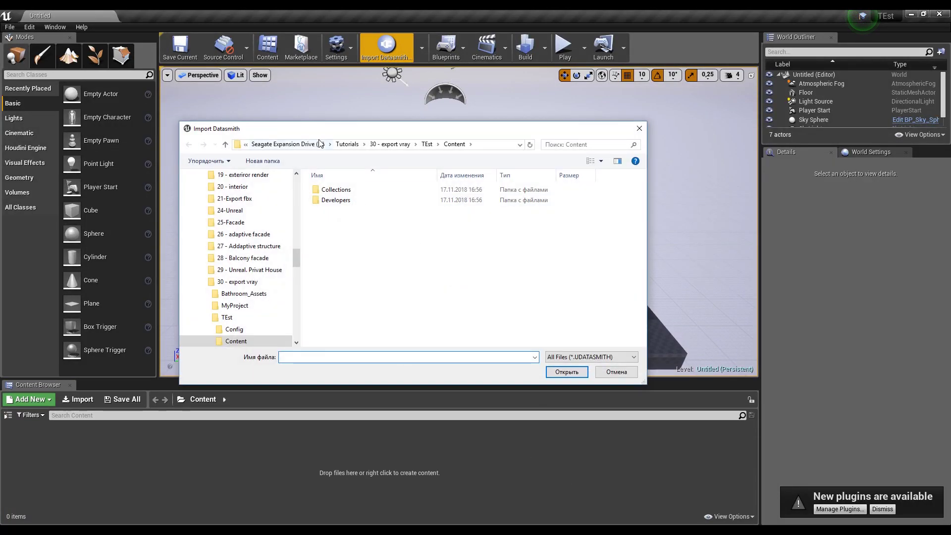
left_click(426, 145)
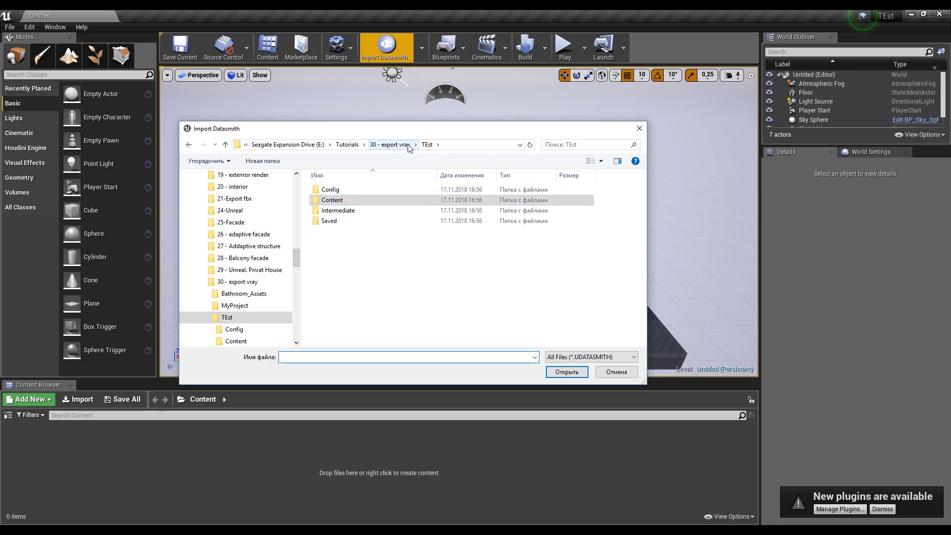
left_click(390, 144)
double_click(329, 220)
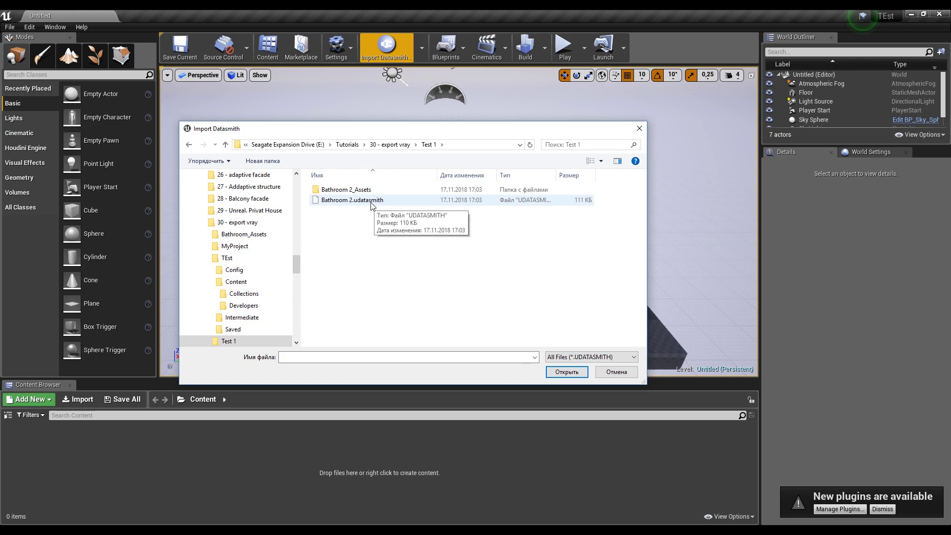
left_click(374, 203)
left_click(564, 371)
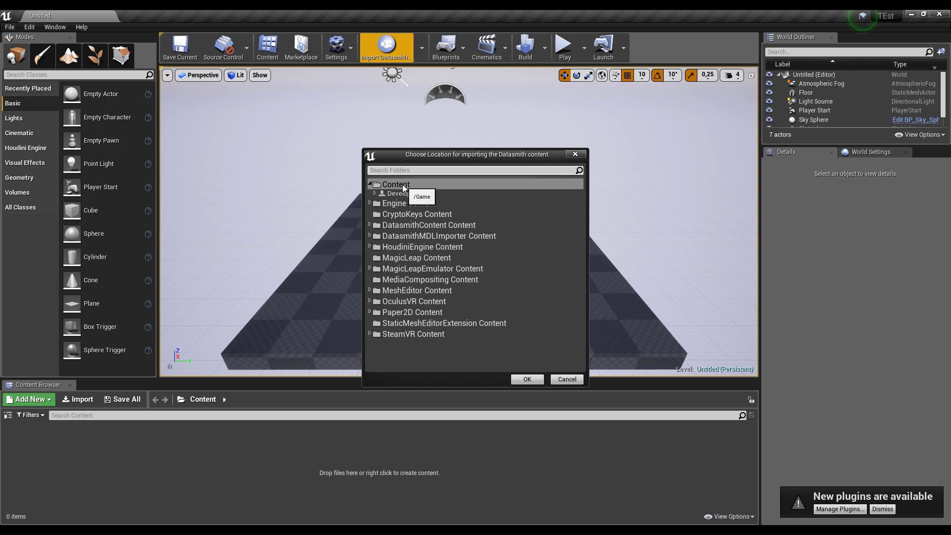
- Import into Content and keep the static mesh lightmap resolution at minimum 64, maximum 512
left_click(528, 380)
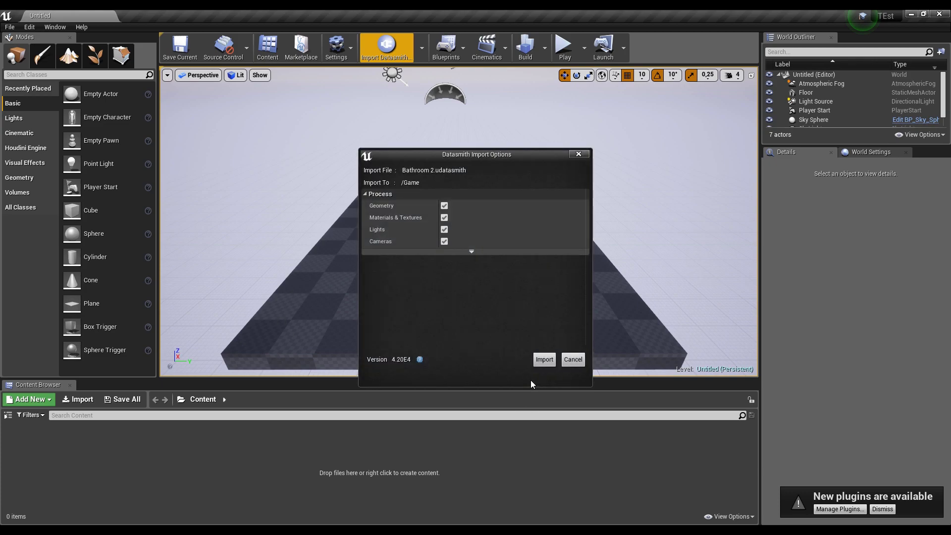
left_click(471, 252)
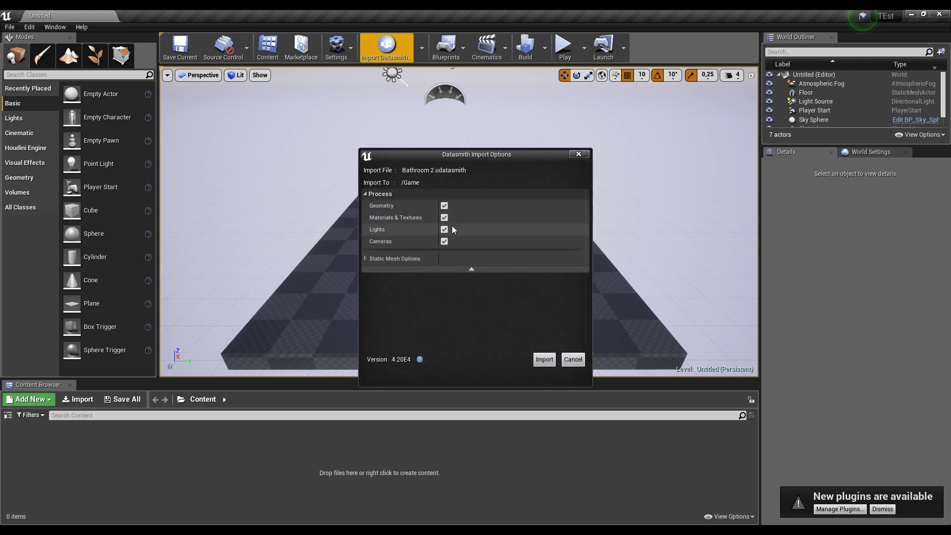
left_click(366, 259)
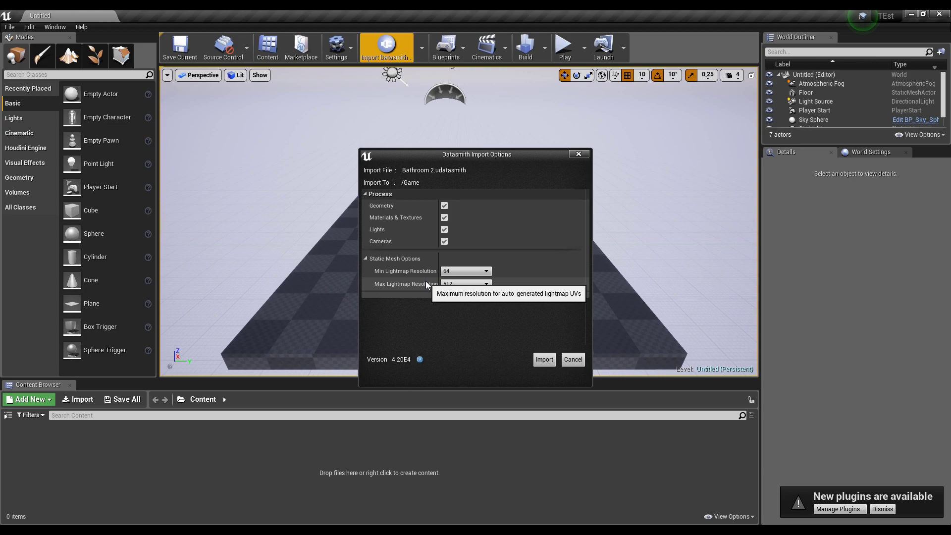
left_click(457, 271)
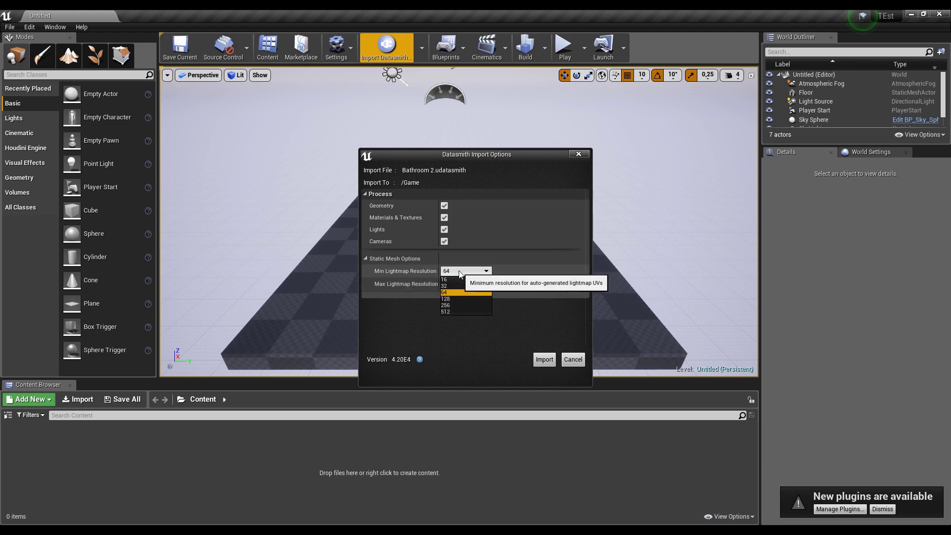
left_click(463, 272)
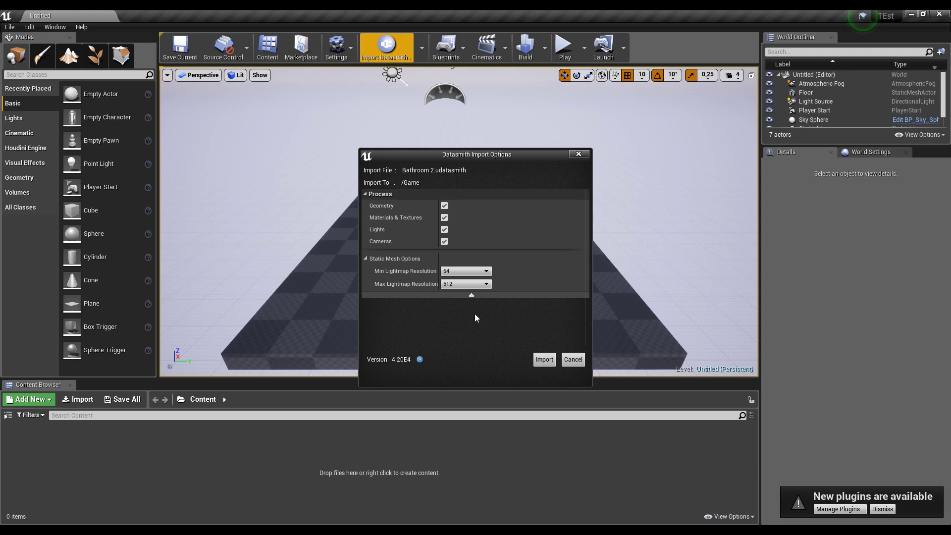
- Import the bathroom scene and look through the VRayCam001 camera
left_click(543, 359)
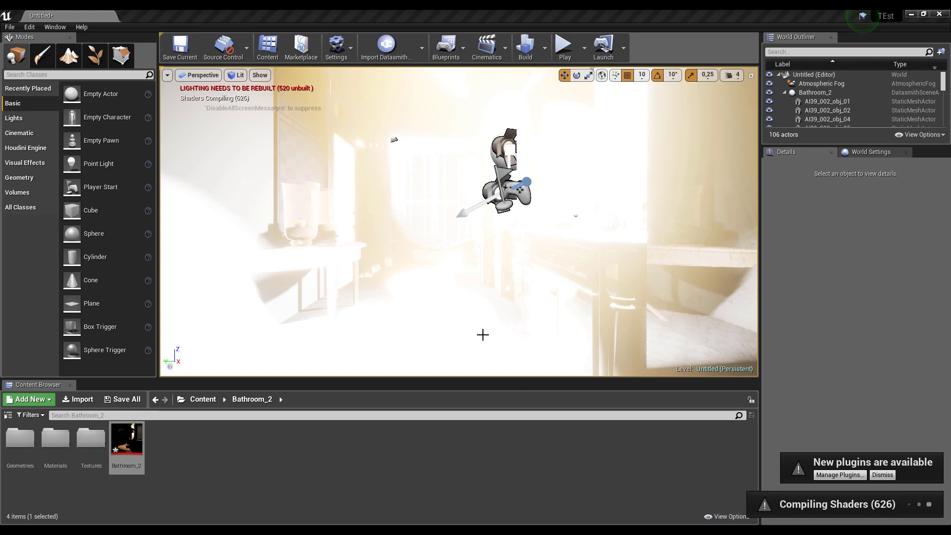
left_click(199, 75)
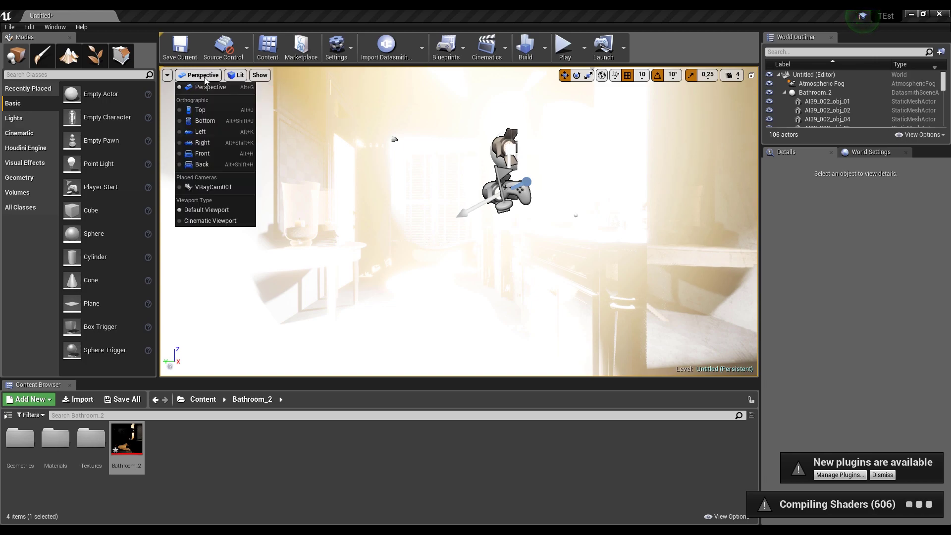
left_click(194, 188)
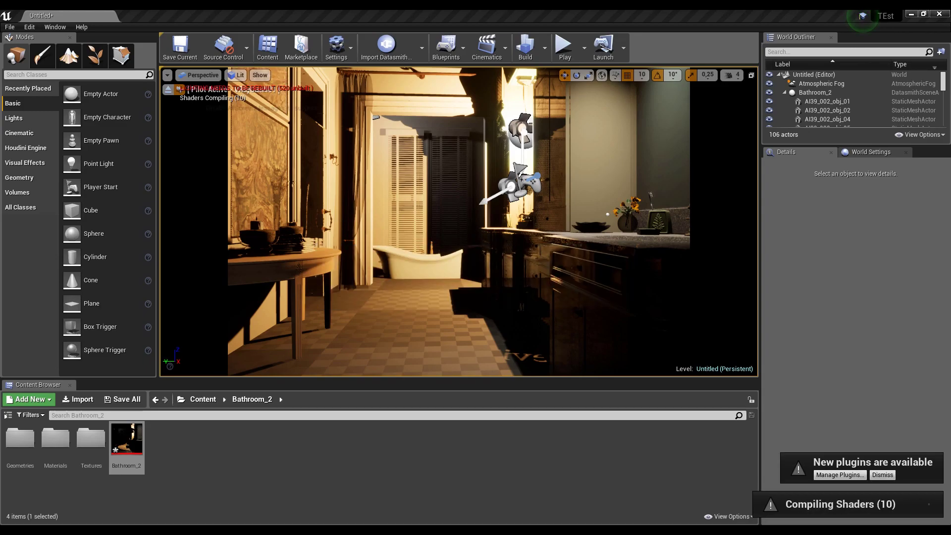
- Select the Floor, stop piloting the camera and frame the floor, viewed from above
left_click(446, 322)
left_click(509, 458)
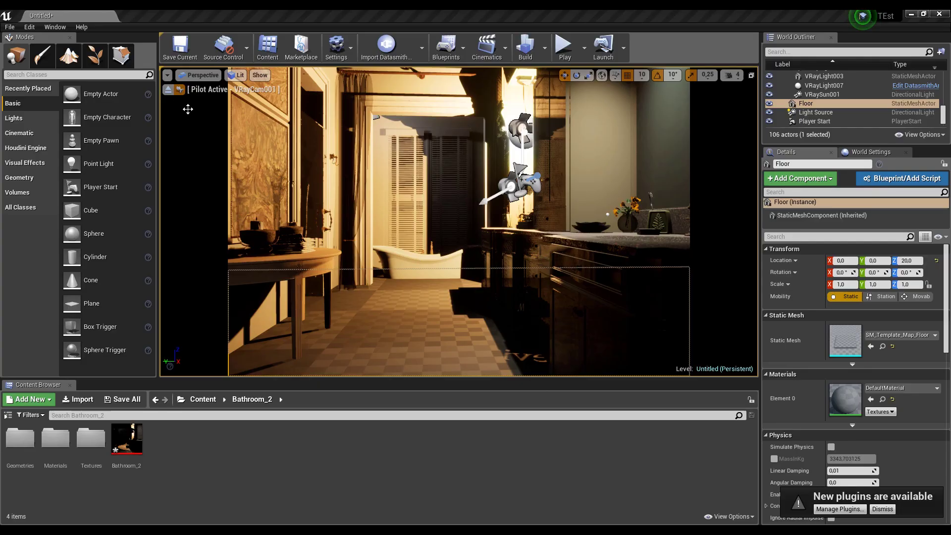
left_click(180, 90)
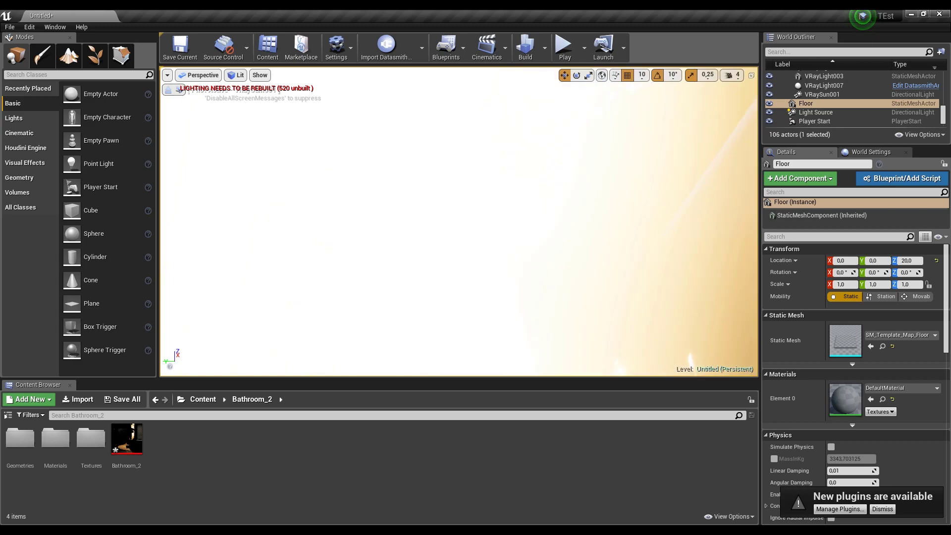
key("f")
right_click_drag(459, 221, 537, 232)
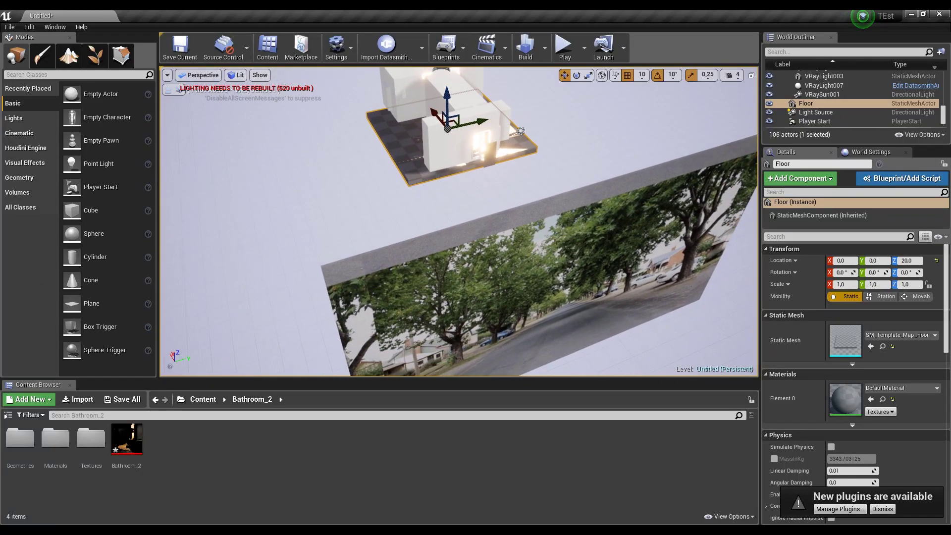
- Rotate the tree photo backdrop plane 60° around its Z axis
left_click(538, 241)
right_click_drag(451, 250, 500, 238)
right_click_drag(533, 206, 555, 231)
key("r")
key("e")
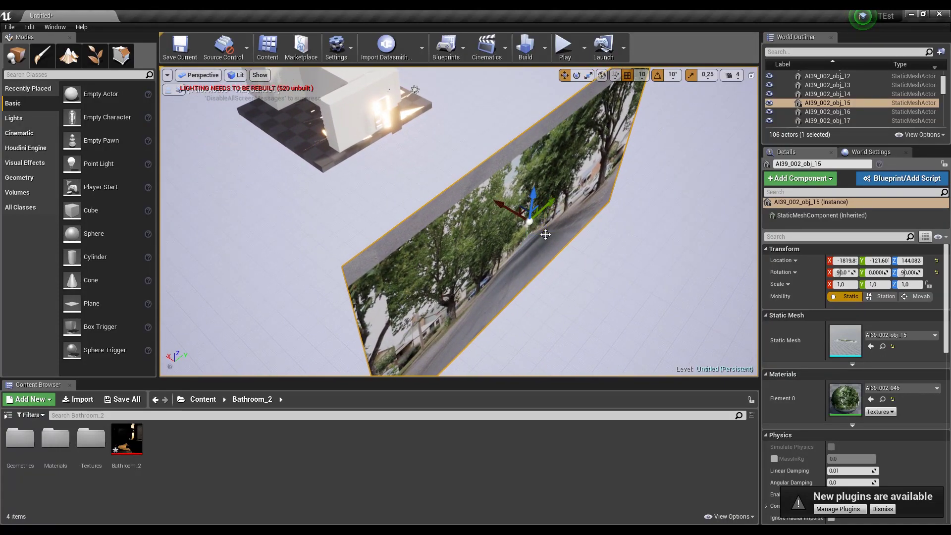
left_click_drag(555, 232, 643, 233)
- Select the Sky Sphere and pilot the VRayCam001 camera again
left_click(389, 232)
right_click_drag(389, 232, 244, 115)
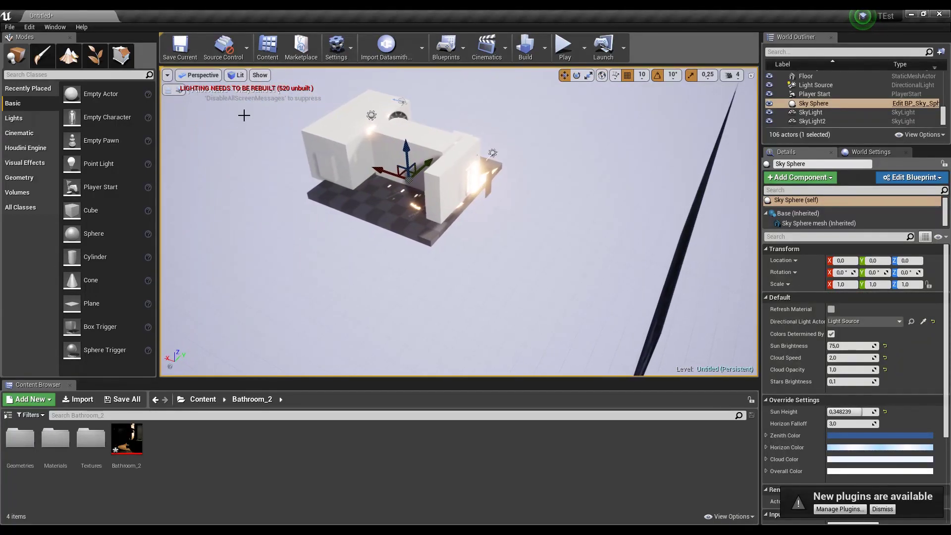
left_click(177, 96)
left_click(203, 185)
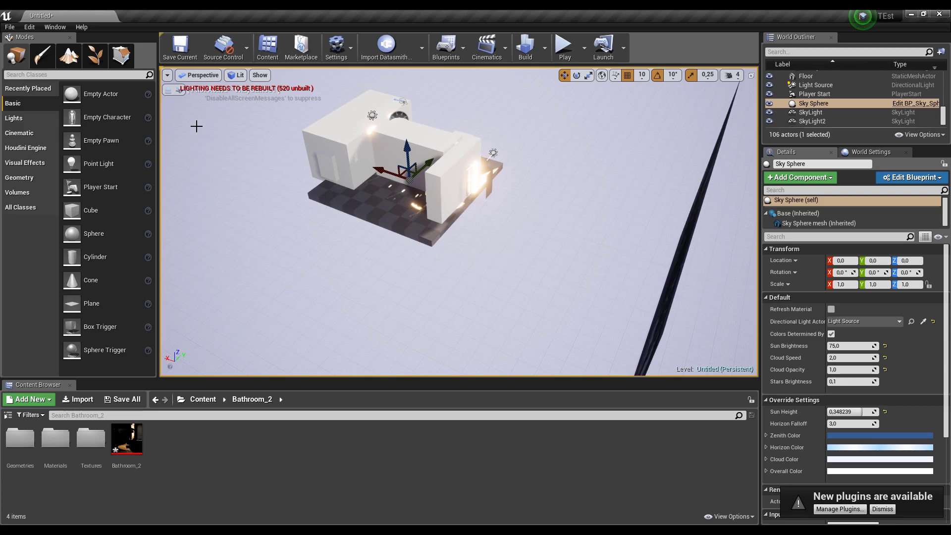
left_click_drag(196, 126, 194, 75)
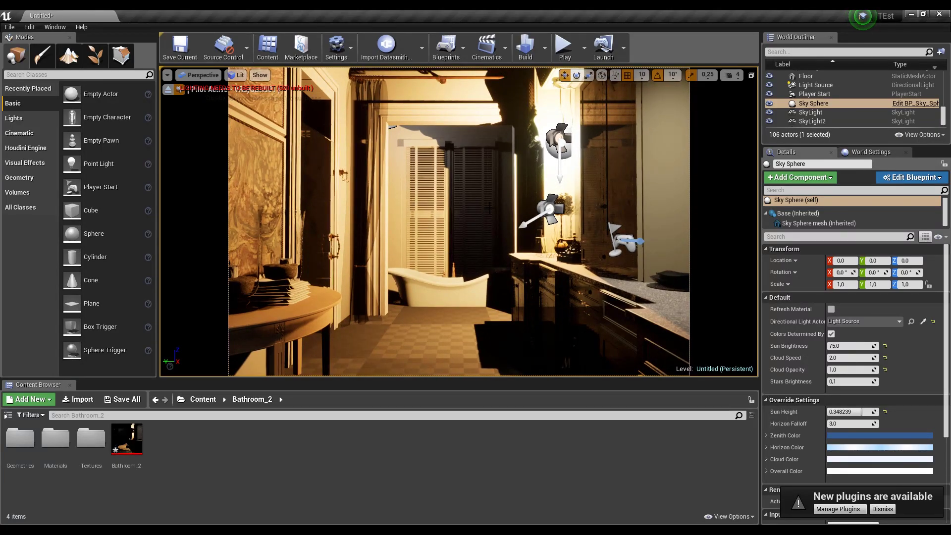
- Set lighting quality to Medium and build the lighting, watching progress in Swarm Agent
left_click(544, 48)
mouse_move(598, 98)
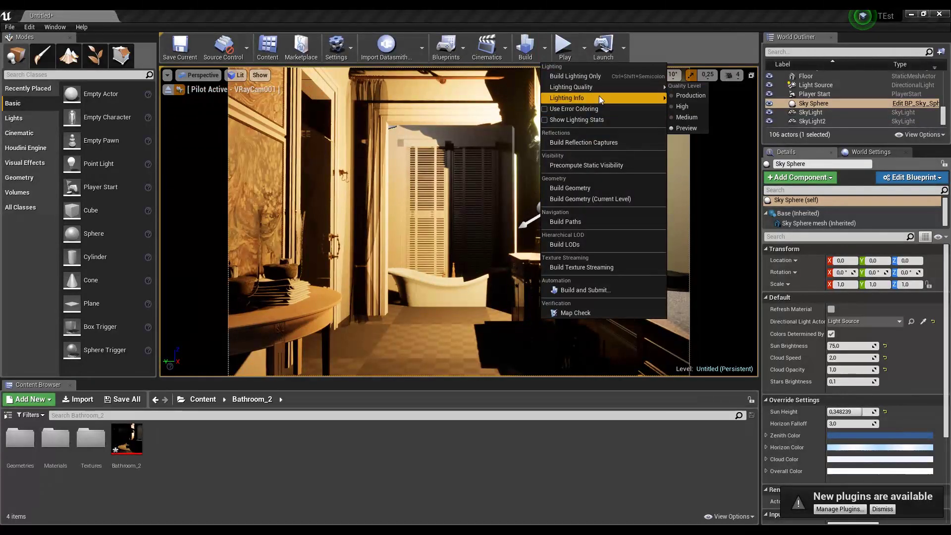
left_click(683, 120)
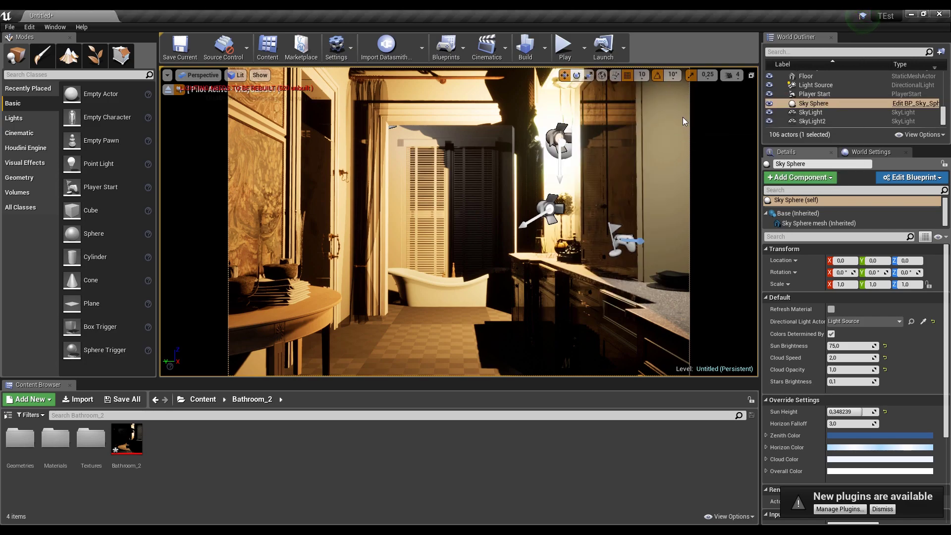
left_click(526, 50)
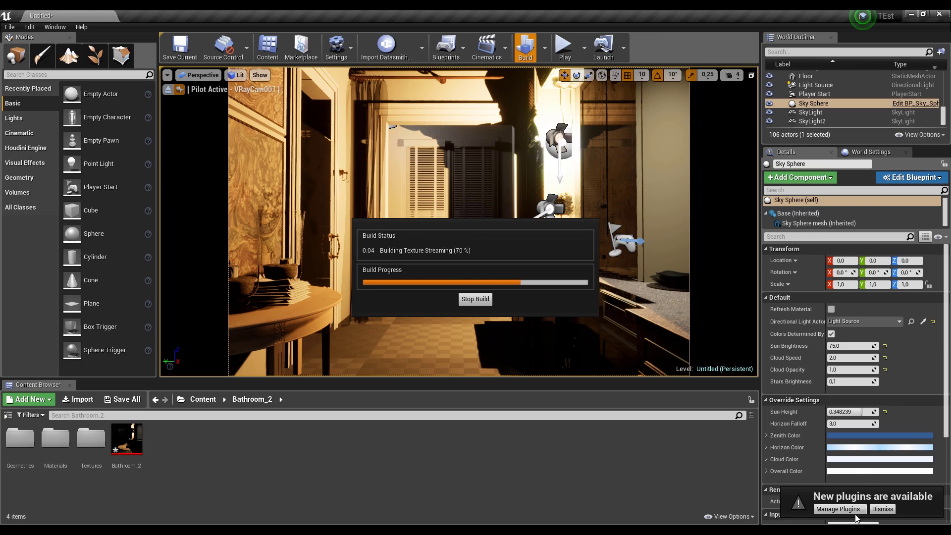
double_click(855, 475)
left_click_drag(265, 174, 622, 141)
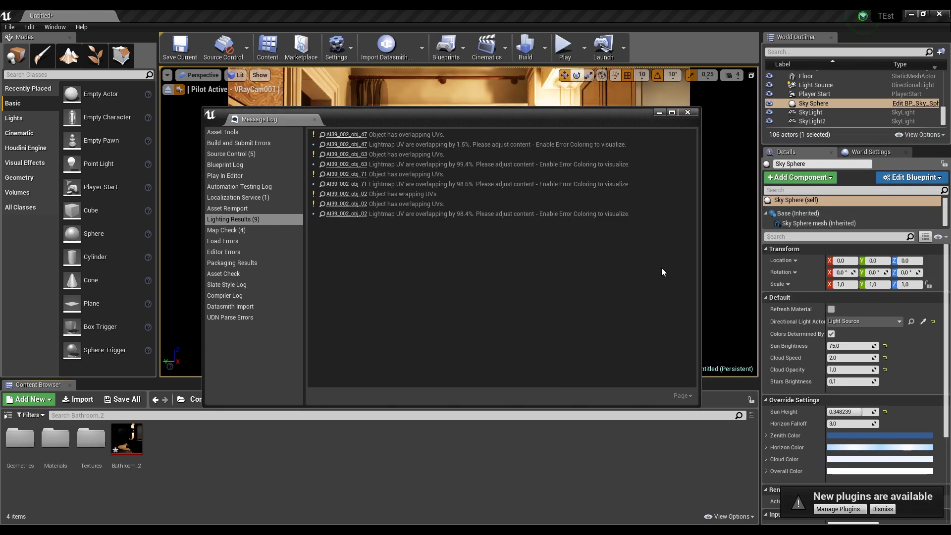
- Close the lighting results log, select the floor and compare views with and without exact camera framing
left_click(687, 112)
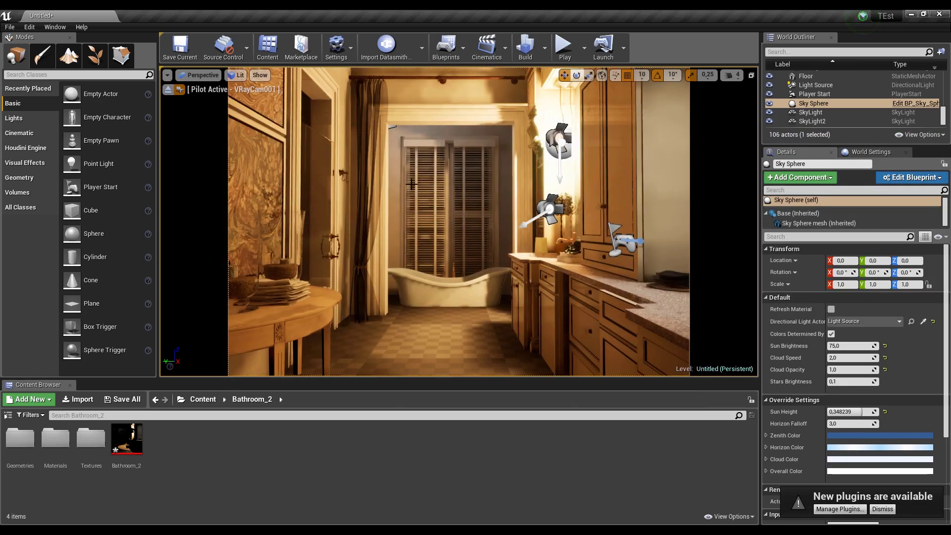
left_click(443, 337)
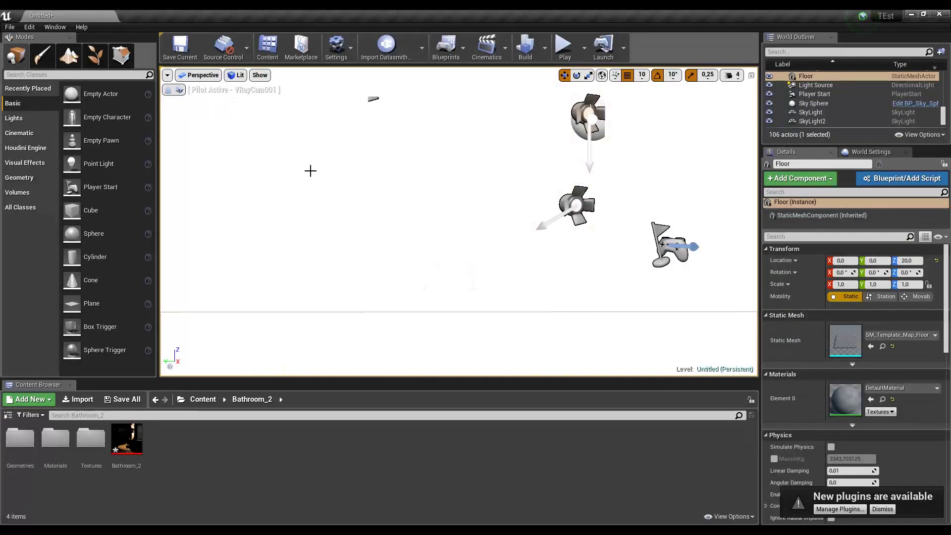
left_click(181, 90)
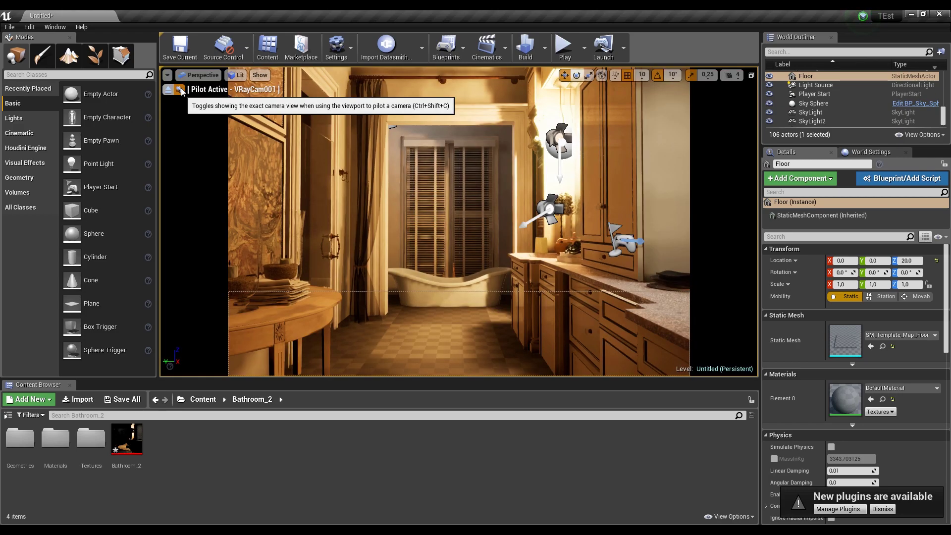
left_click(181, 91)
left_click(181, 92)
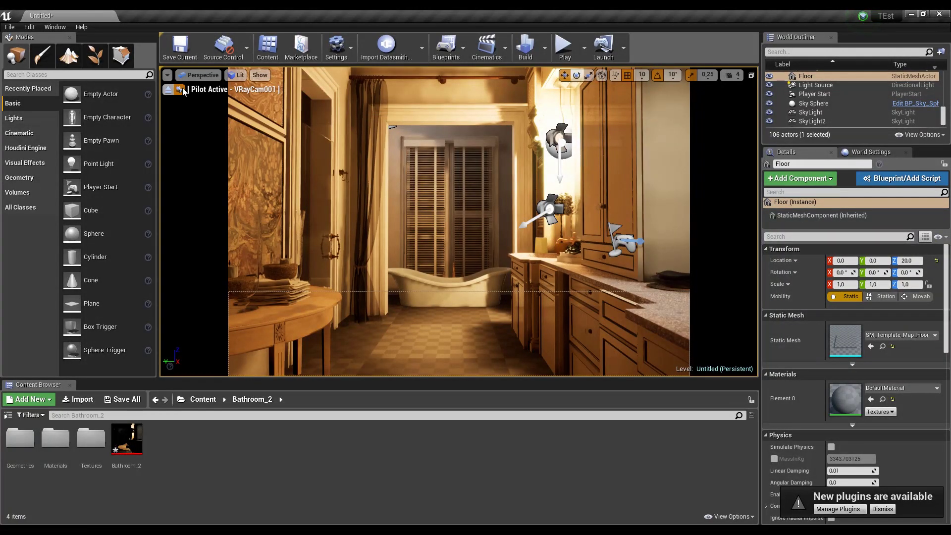
left_click(183, 92)
left_click(198, 75)
left_click(194, 105)
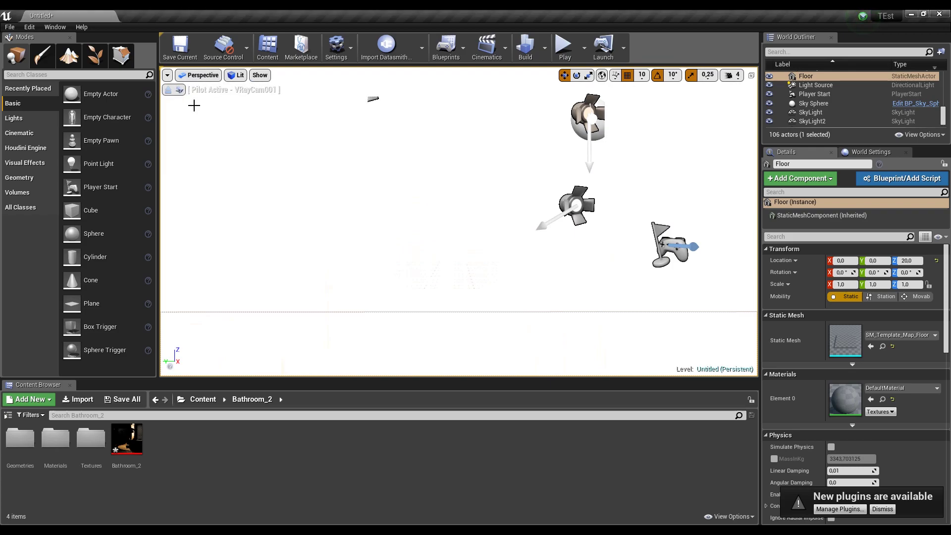
- Focus on window mesh AI39_002_obj_14 and fly the view close to the window
left_click(388, 142)
right_click(230, 100)
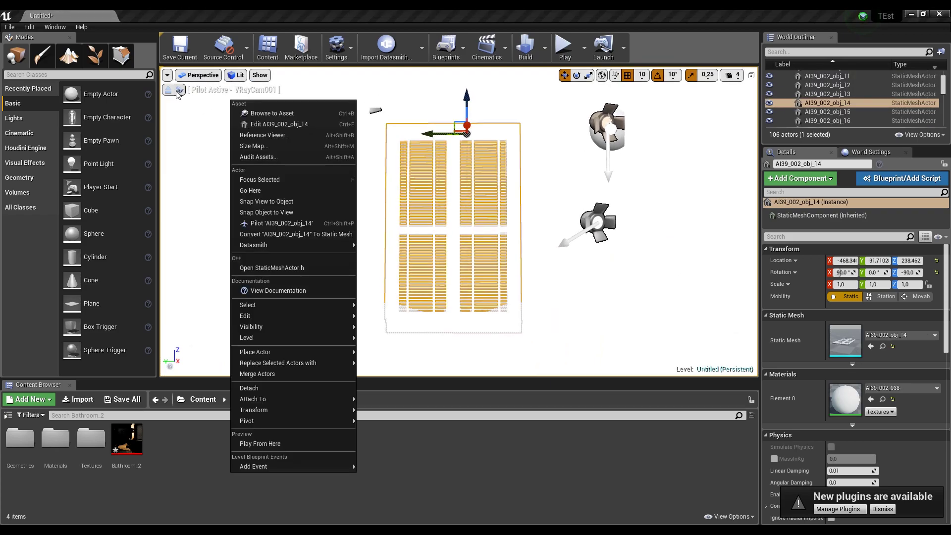
left_click(178, 91)
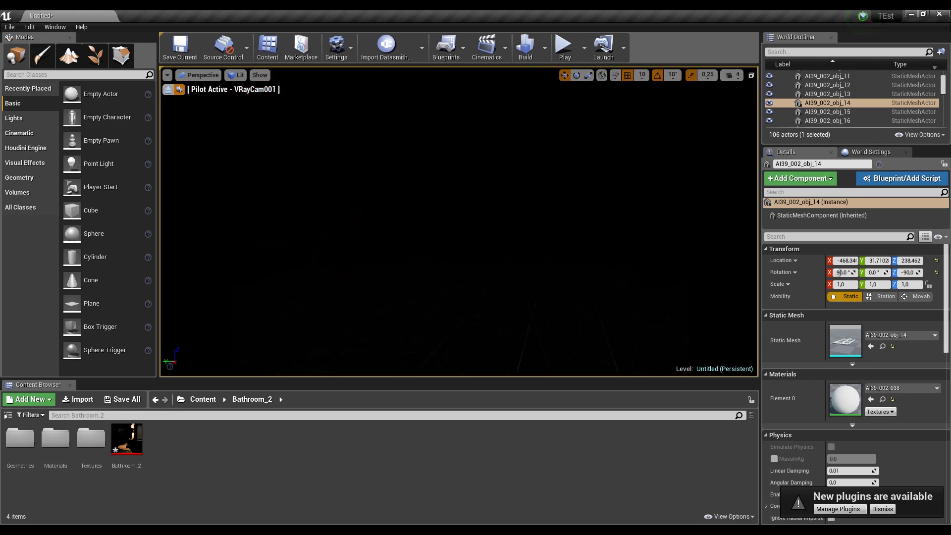
key("f")
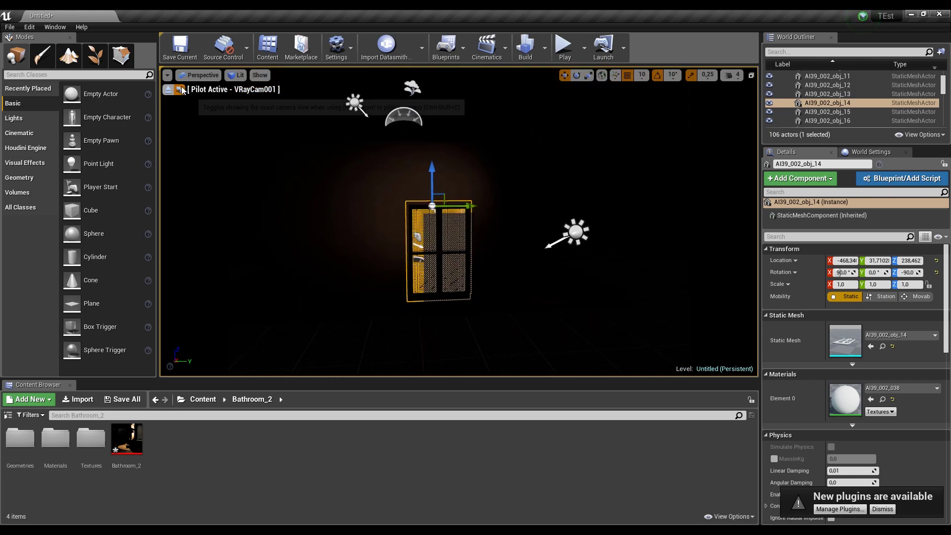
left_click(181, 89)
left_click_drag(493, 202, 394, 122)
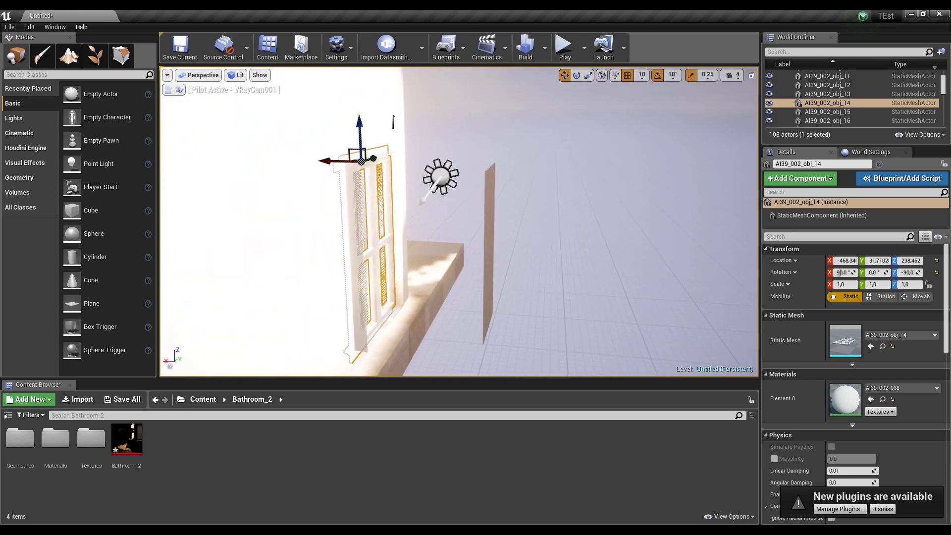
- Delete the VRayLight002 and VRayLight001 light planes in the viewport, confirming each reference warning
left_click(488, 250)
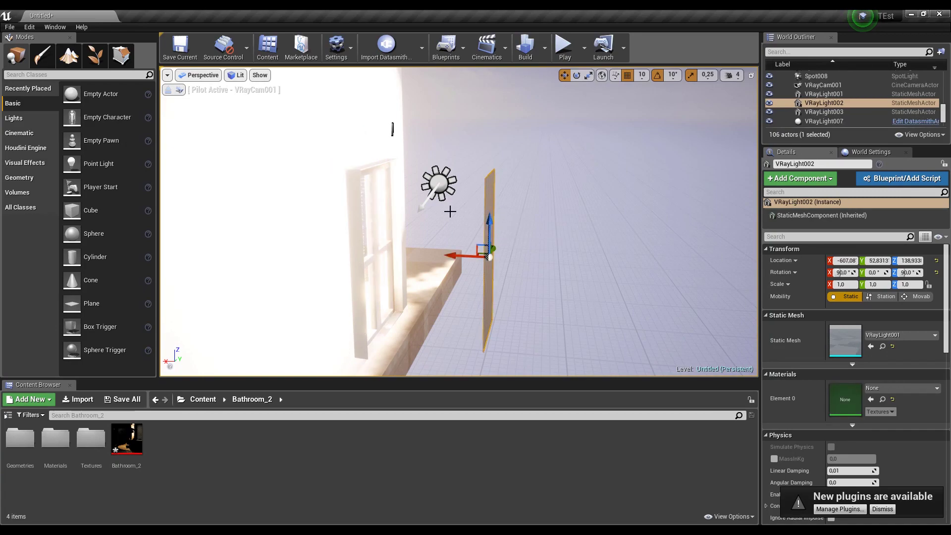
key("Delete")
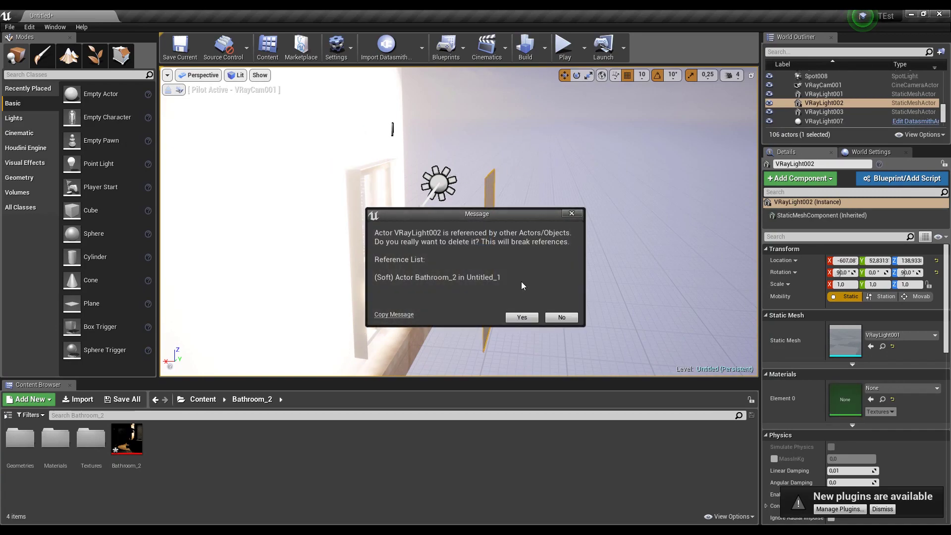
left_click(520, 320)
left_click_drag(495, 211, 468, 282)
right_click(542, 154)
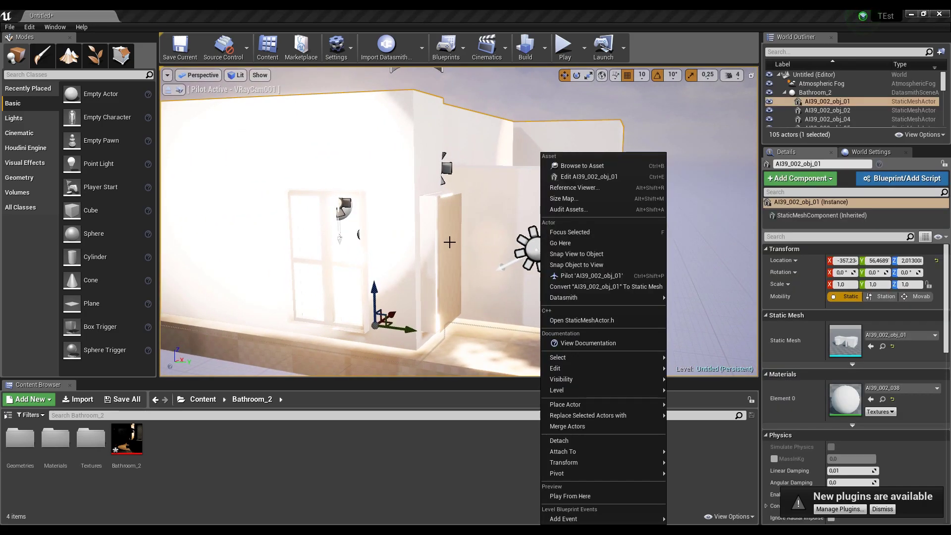
key("Delete")
left_click(520, 315)
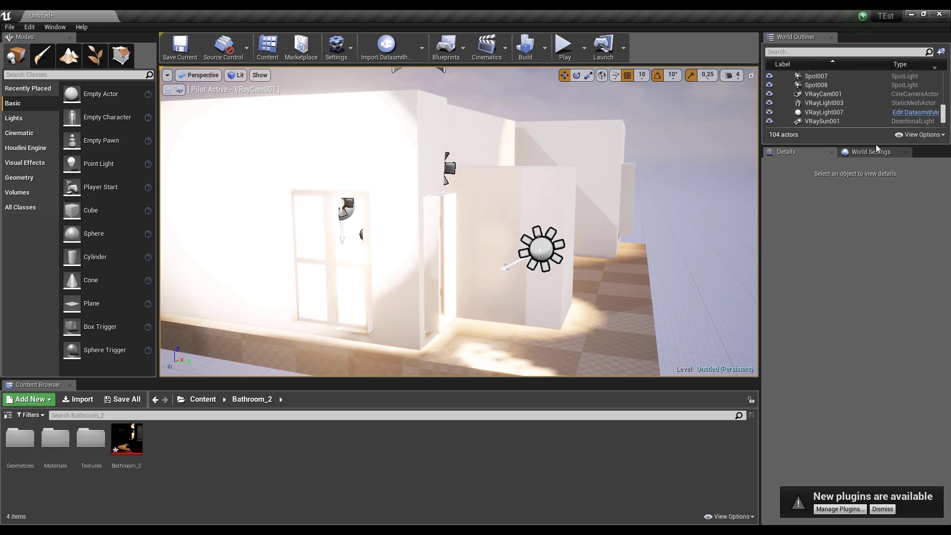
- Select VRayLight003 and VRayLight007 in the World Outliner and delete both, confirming the warnings
left_click_drag(876, 148, 874, 321)
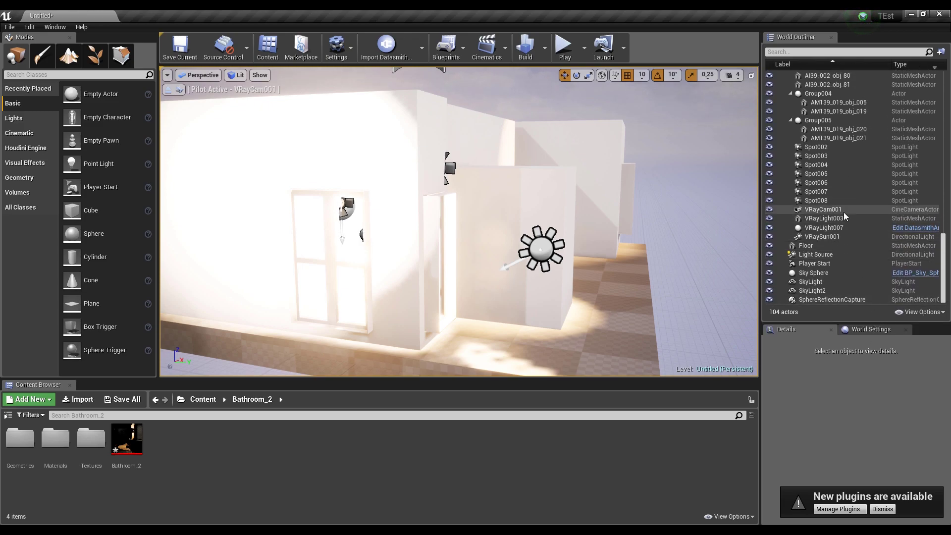
left_click(838, 220)
left_click(839, 228, "ctrl")
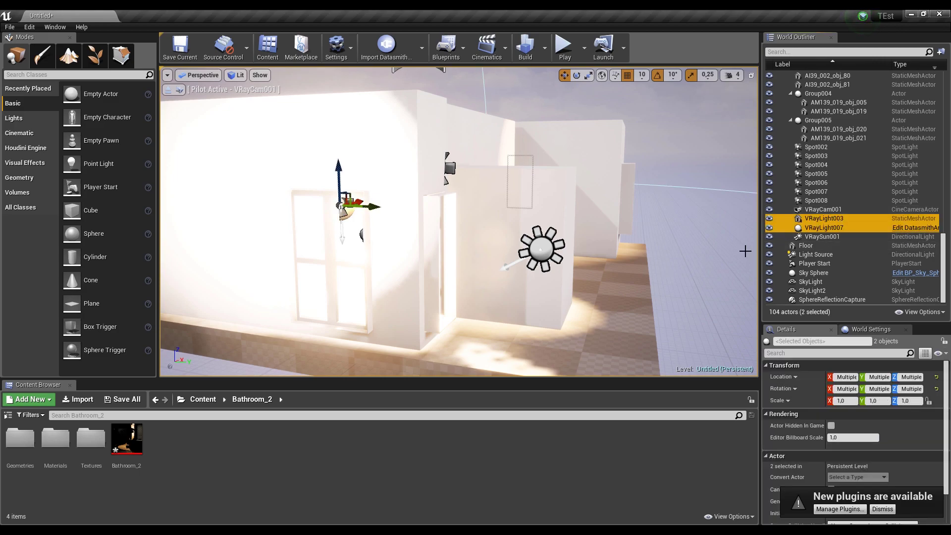
key("Delete")
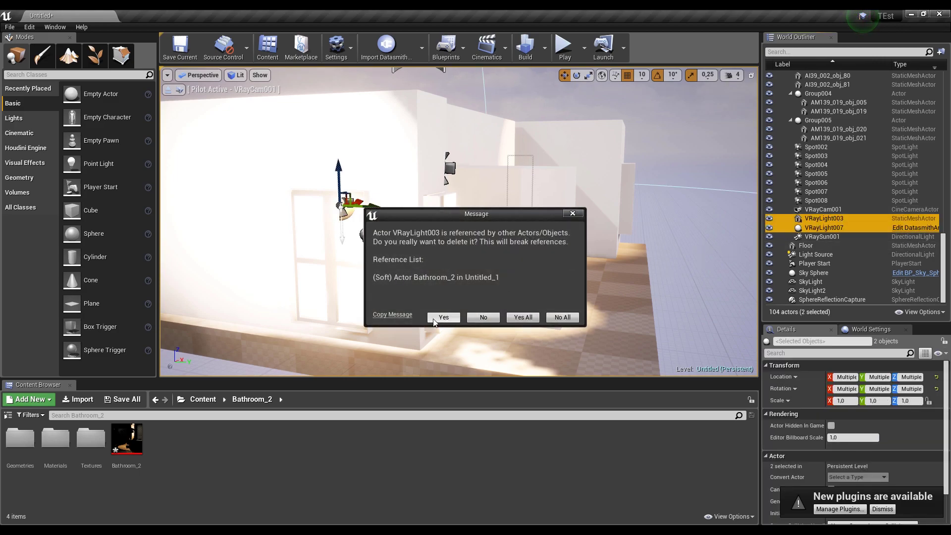
left_click(446, 316)
left_click(449, 317)
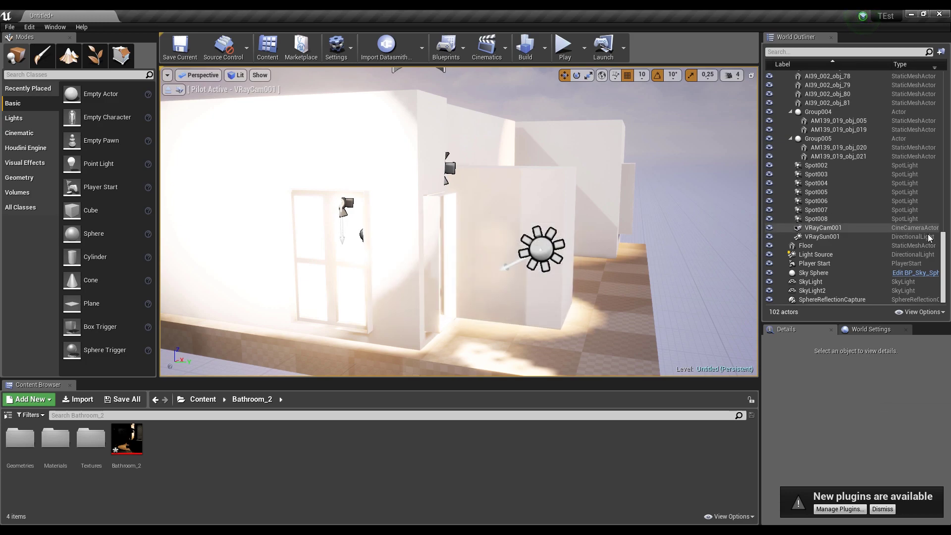
left_click_drag(946, 247, 943, 218)
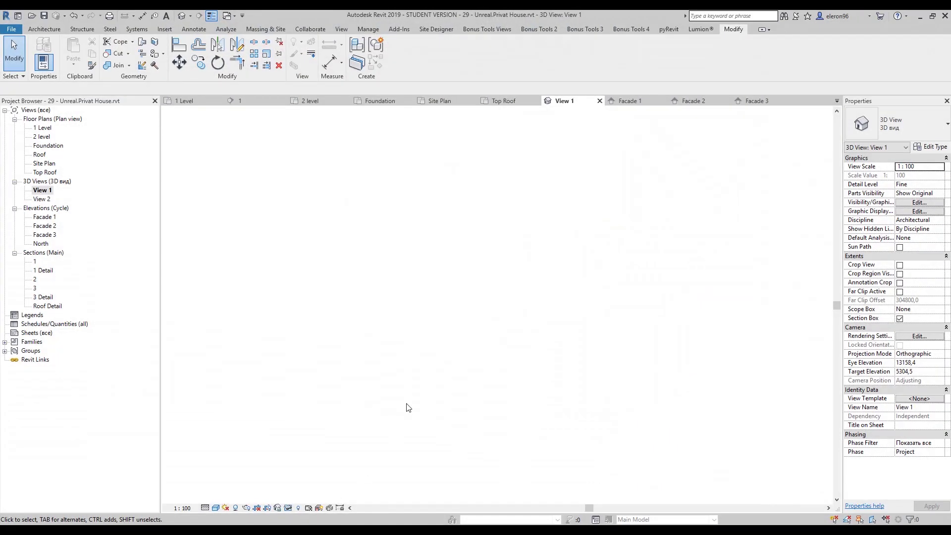
left_click(11, 28)
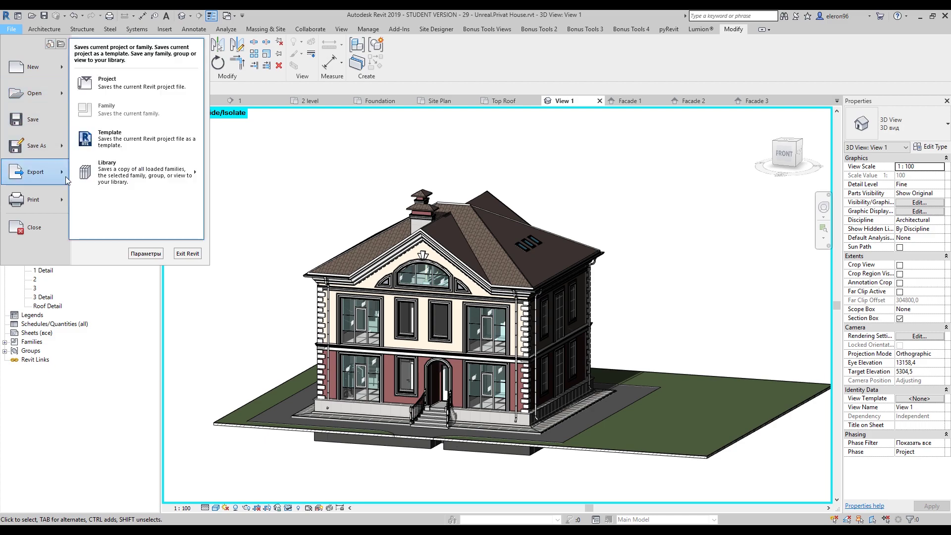
mouse_move(65, 176)
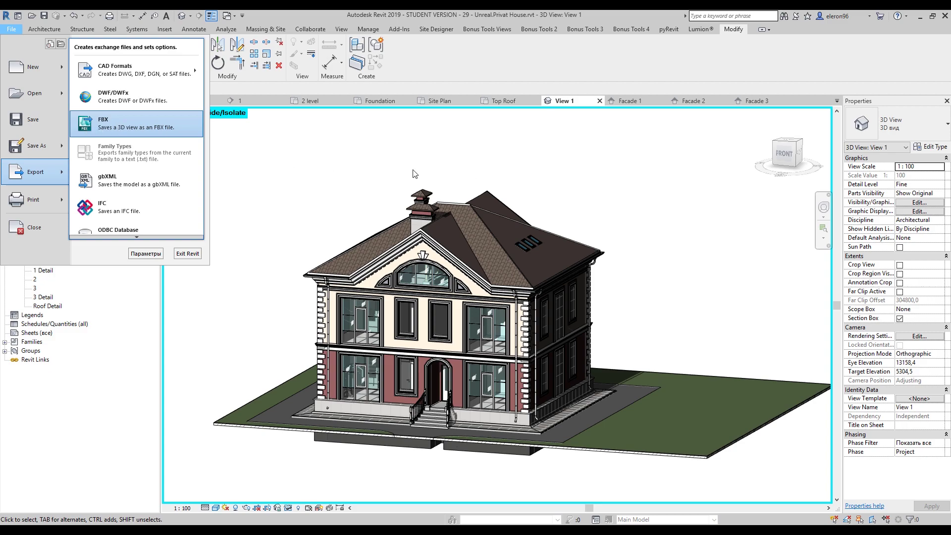
left_click(355, 191)
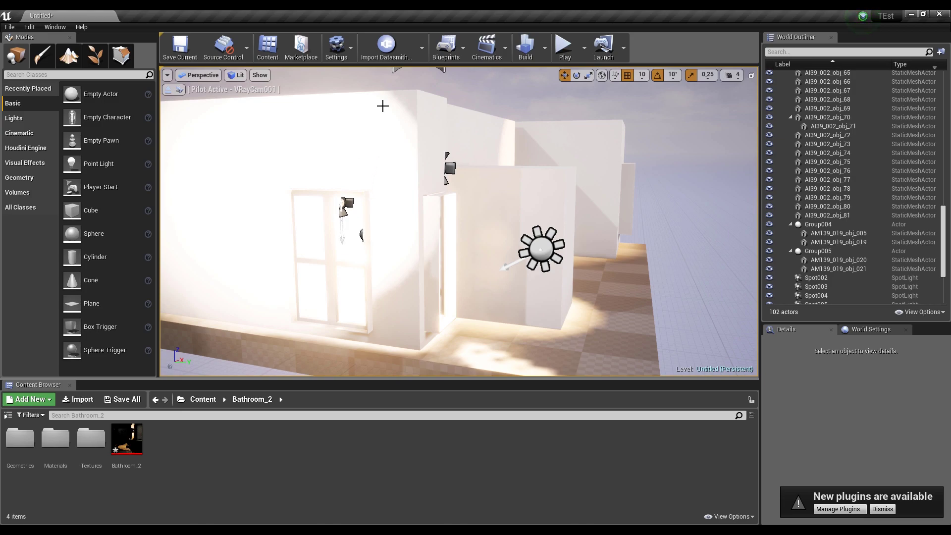
- Switch the Datasmith import dropdown to Import Deltagen Fbx and cancel the file dialog
left_click(426, 42)
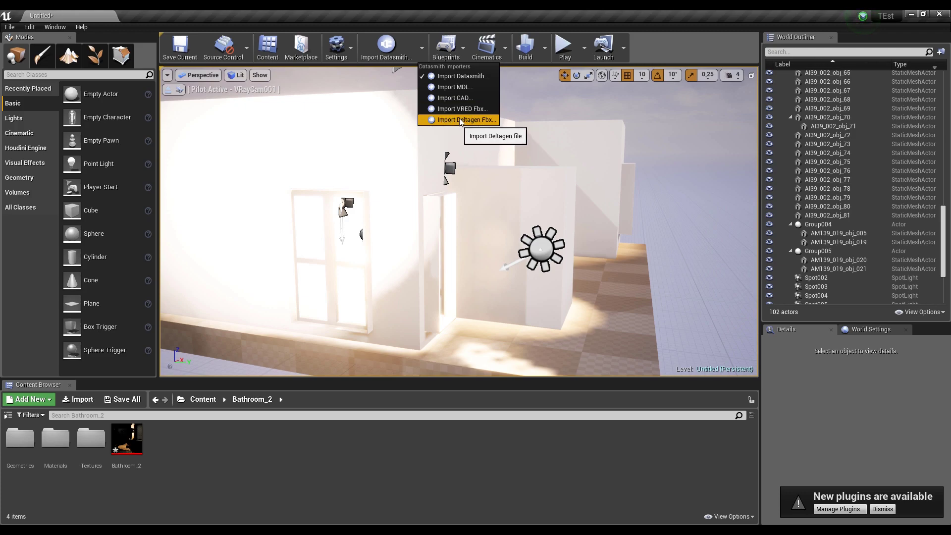
left_click(487, 121)
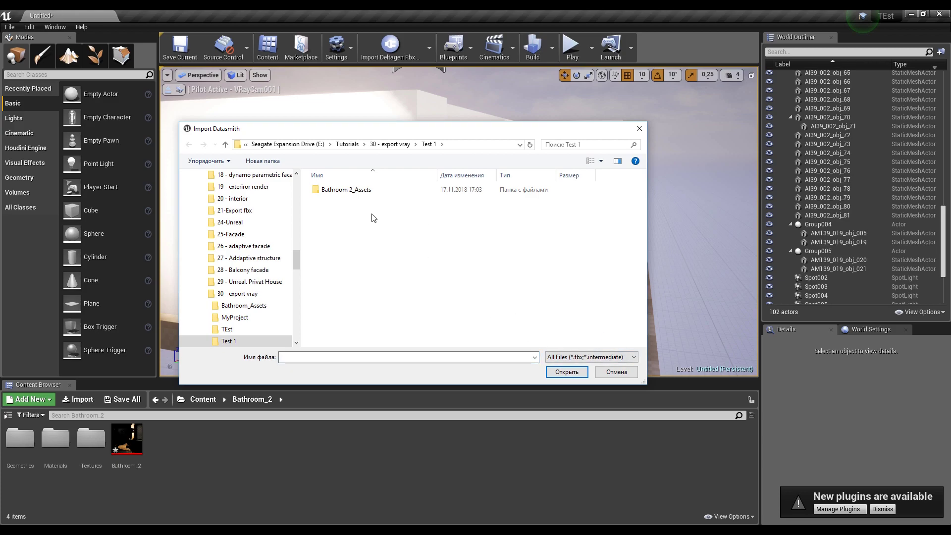
left_click(614, 371)
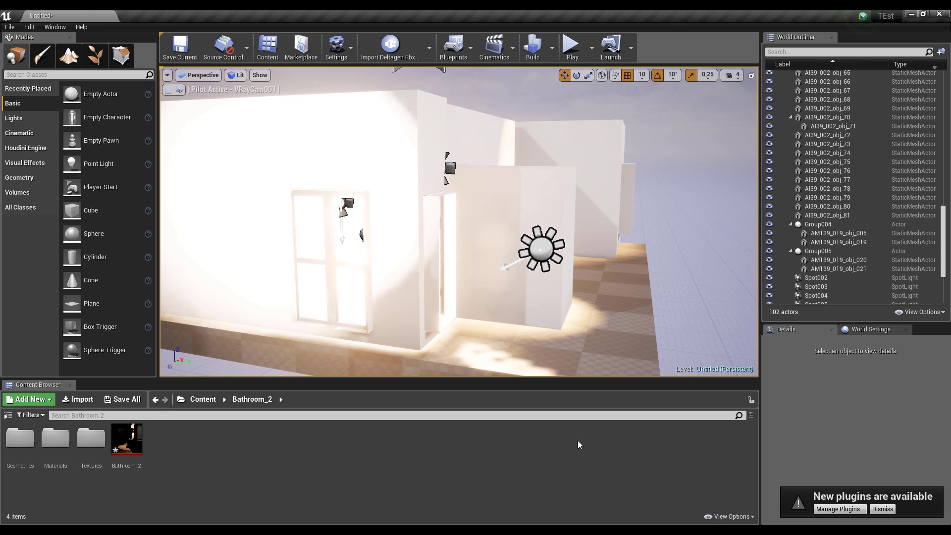
- Swing the VRayCam001 view toward the lit bathroom wall, then bring up the Settings menu
right_click_drag(477, 297, 443, 224)
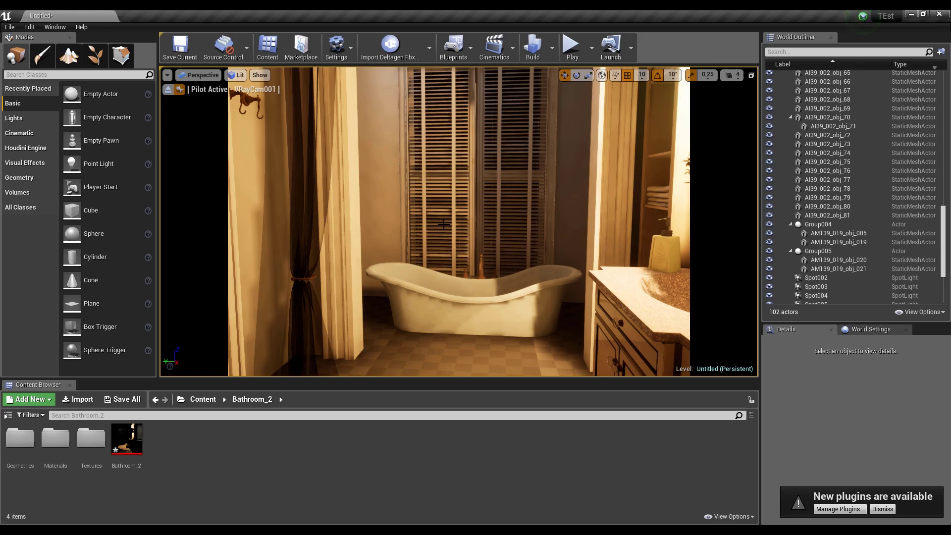
left_click(336, 47)
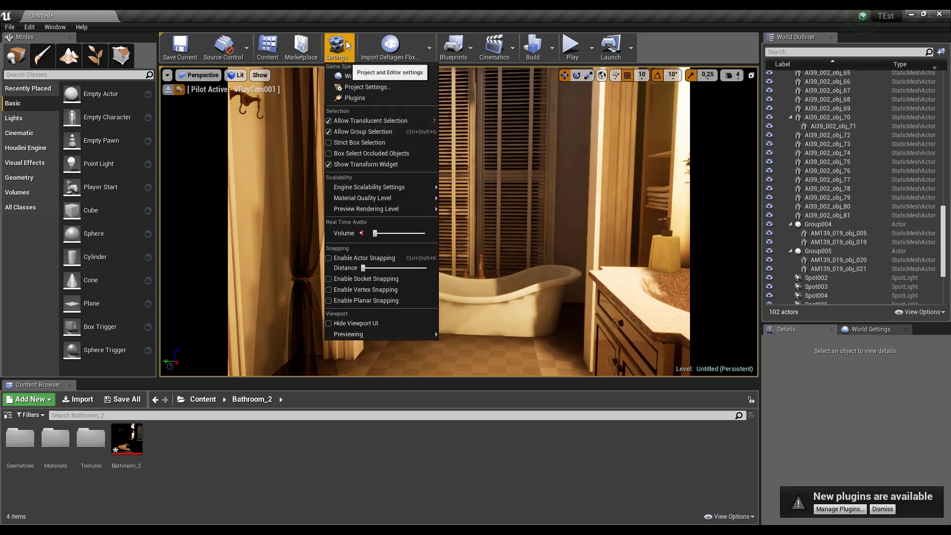
- Open Plugins to list installed Houdini Engine, Substance, Toolbag Importer and V-Ray plugins
left_click(365, 99)
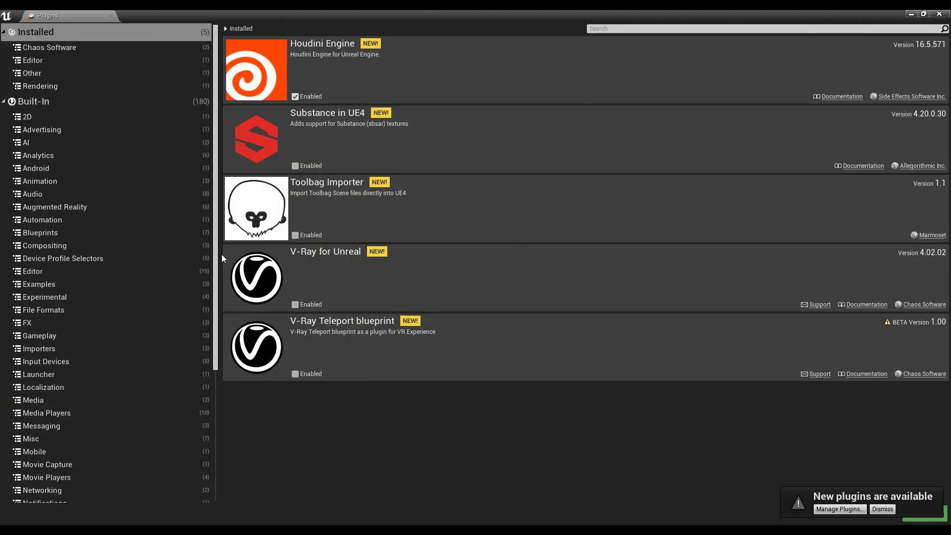